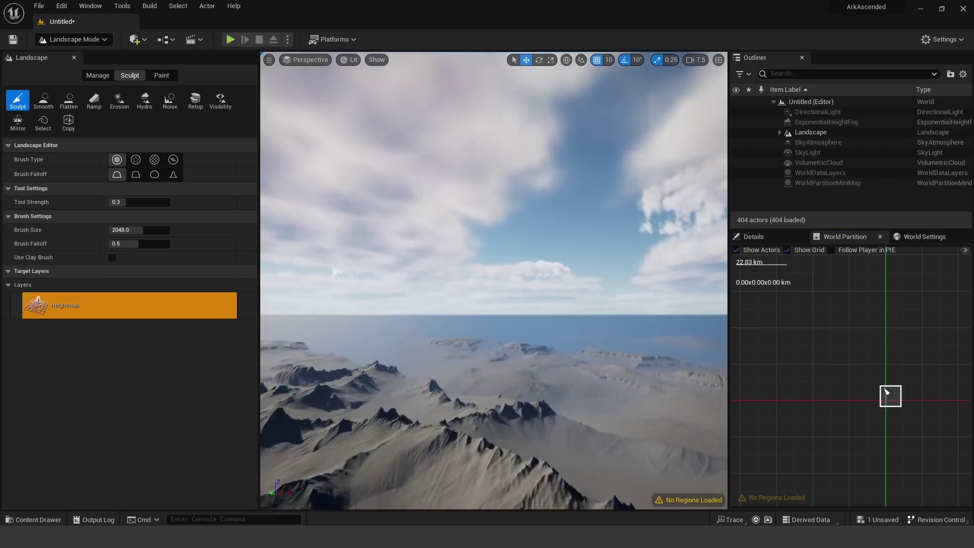
{"action": "right_click_drag", "start_coordinate": [493, 281], "coordinate": [284, 274]}
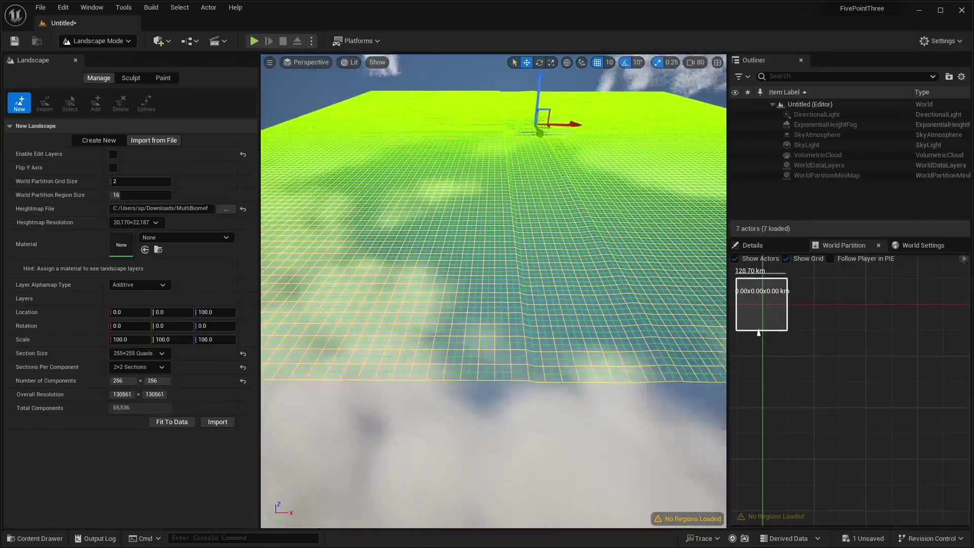
{"action": "right_click_drag", "start_coordinate": [493, 291], "coordinate": [493, 233]}
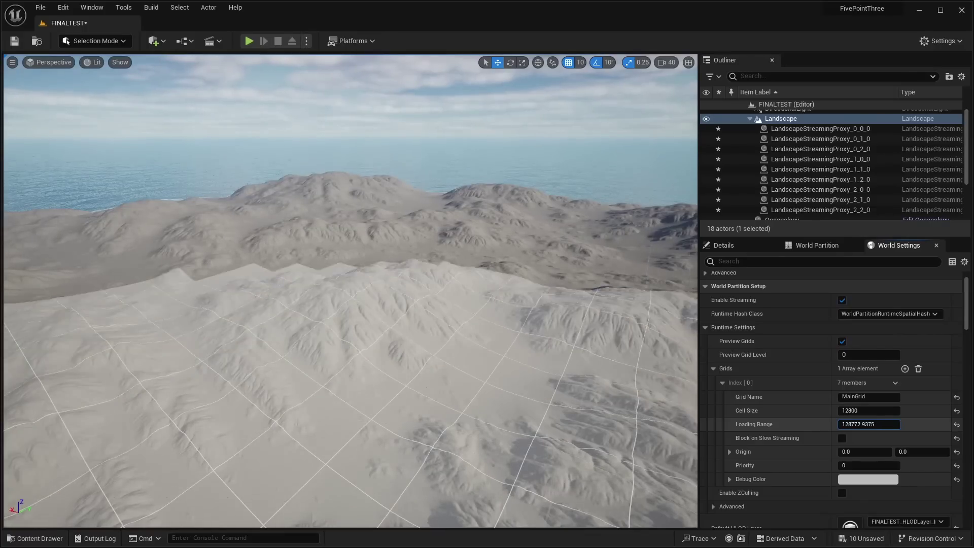
Step: Set the MainGrid's World Partition loading range to 365724.75
{"action": "type", "text": "365724.75"}
{"action": "key", "text": "Return"}
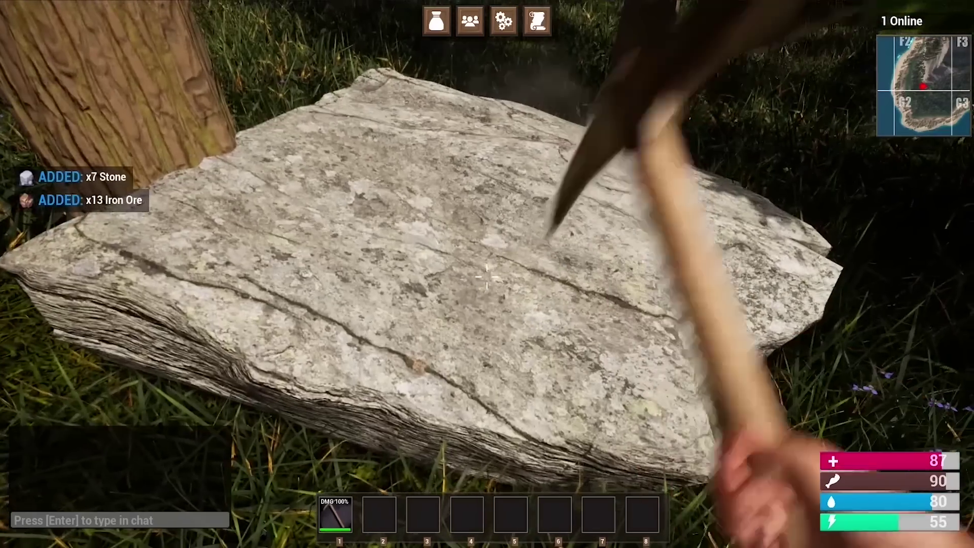
Step: Mine the large rock with the pickaxe to gather stone and iron ore
{"action": "left_click", "coordinate": [487, 276]}
{"action": "left_click", "coordinate": [486, 277]}
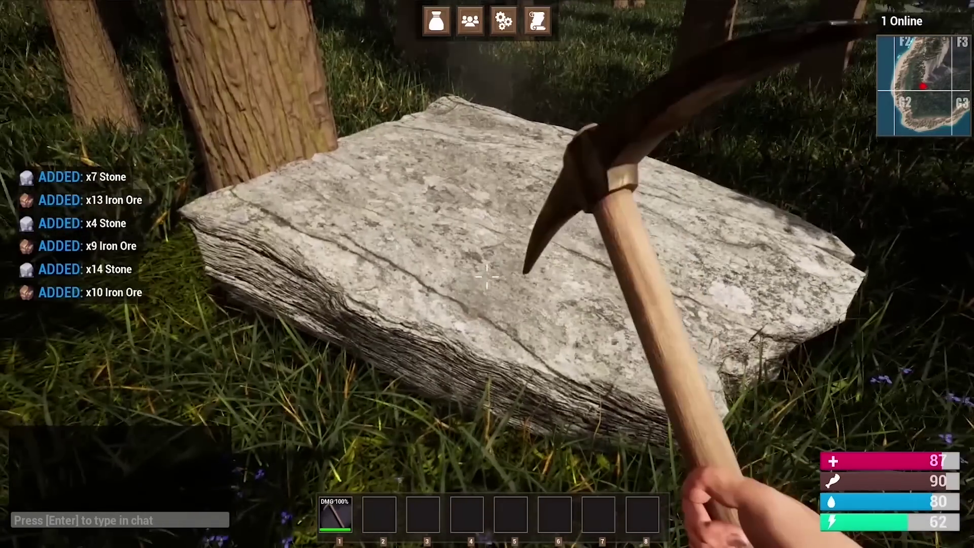
{"action": "left_click", "coordinate": [487, 277]}
{"action": "left_click", "coordinate": [487, 277]}
{"action": "left_click", "coordinate": [487, 276]}
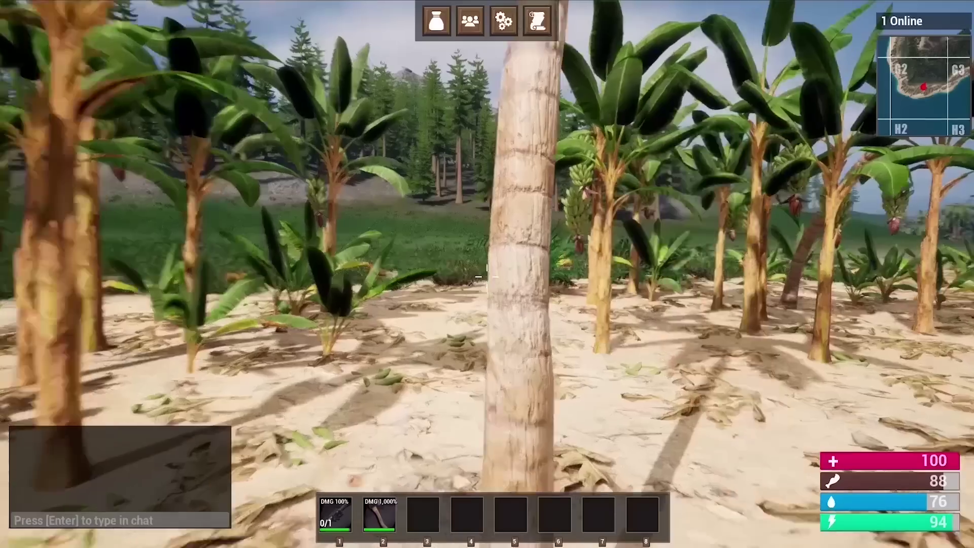
Step: Equip the axe and chop at the palm tree on the beach
{"action": "key", "text": "2"}
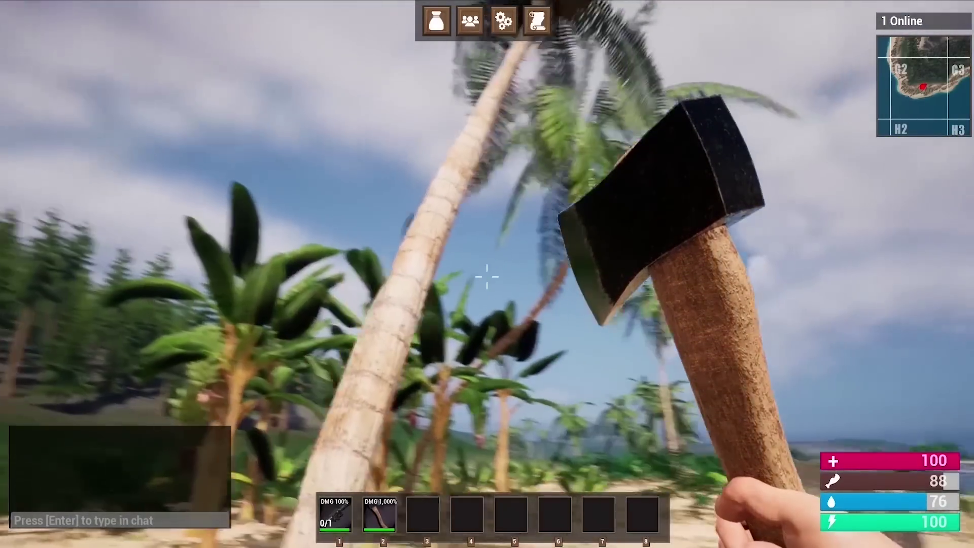
{"action": "left_click", "coordinate": [487, 276]}
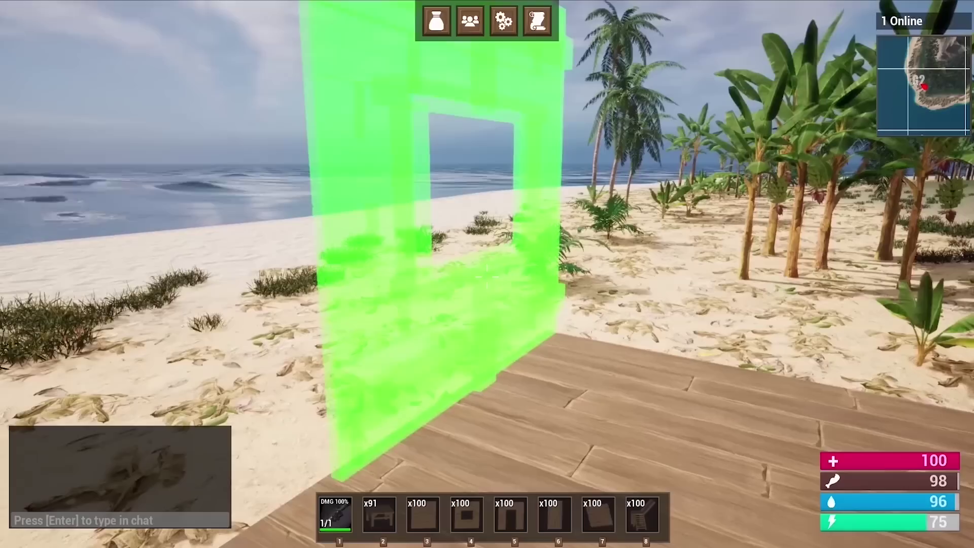
Step: Place wooden wall pieces along the edges of the wooden floor on the beach
{"action": "left_click", "coordinate": [487, 276]}
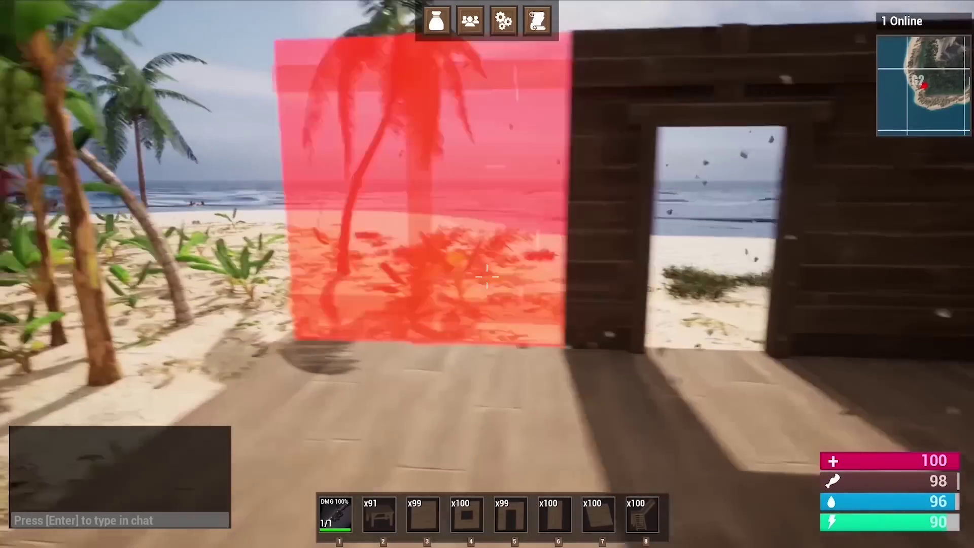
{"action": "left_click", "coordinate": [487, 277]}
{"action": "left_click", "coordinate": [487, 277]}
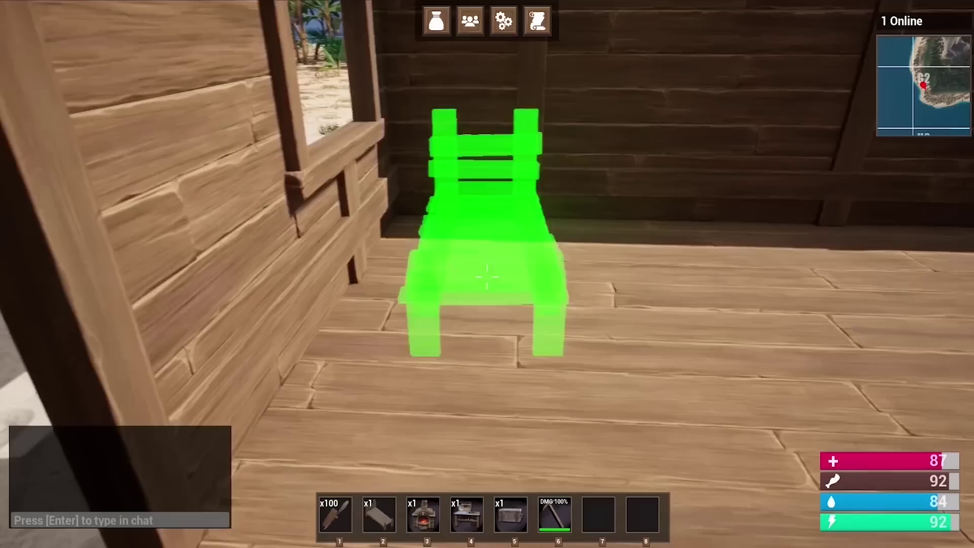
Step: Place the bed and the furnace on the floor inside the wooden house
{"action": "left_click", "coordinate": [486, 276]}
{"action": "key", "text": "shift+w"}
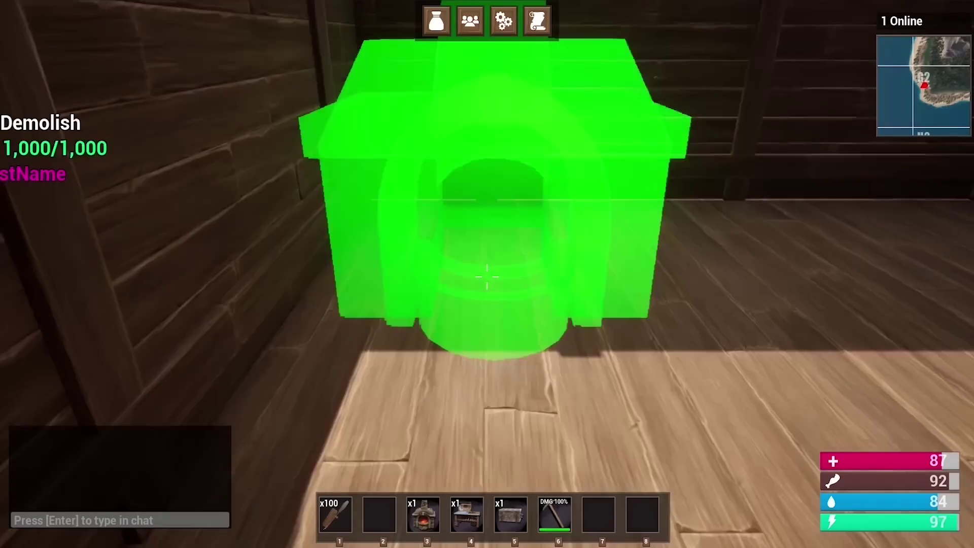
{"action": "left_click", "coordinate": [487, 277]}
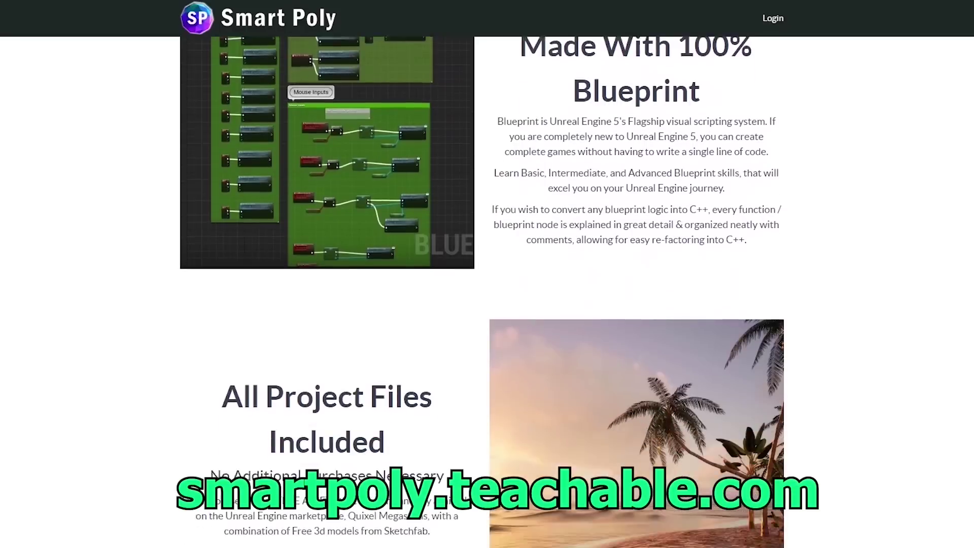
Step: Examine the Smart Poly course page, from the included project files through the list of what is inside the course
{"action": "scroll", "coordinate": [487, 273], "scroll_direction": "down", "scroll_amount": 10}
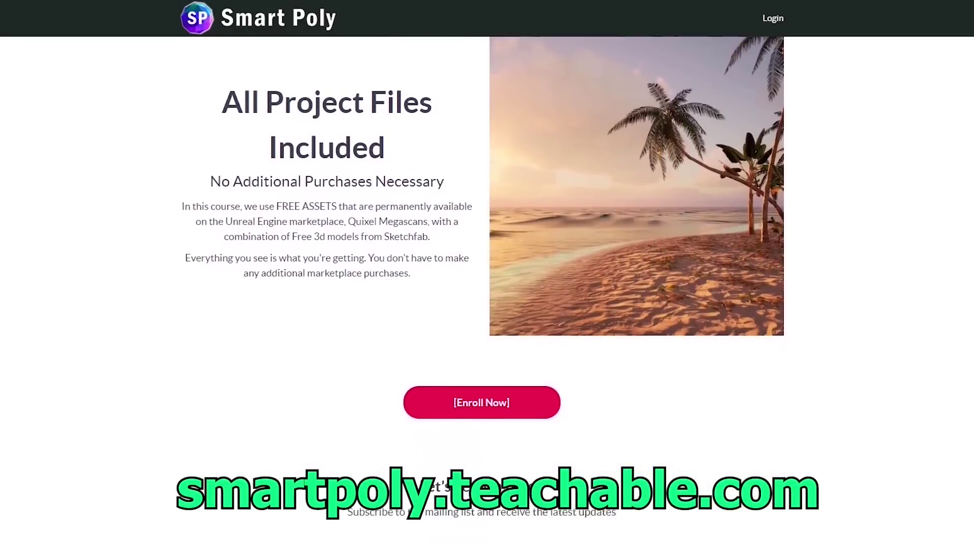
{"action": "scroll", "coordinate": [487, 273], "scroll_direction": "down", "scroll_amount": 5}
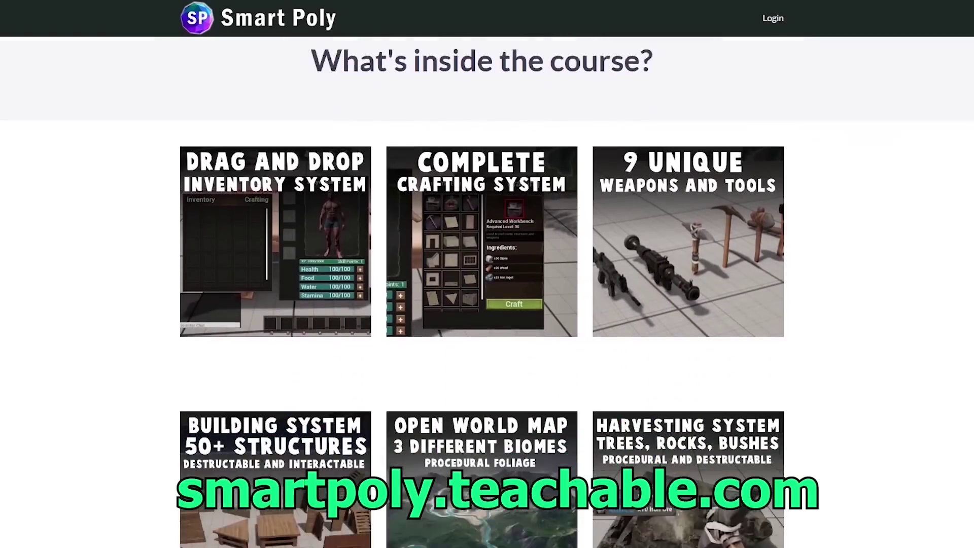
{"action": "scroll", "coordinate": [487, 274], "scroll_direction": "down", "scroll_amount": 5}
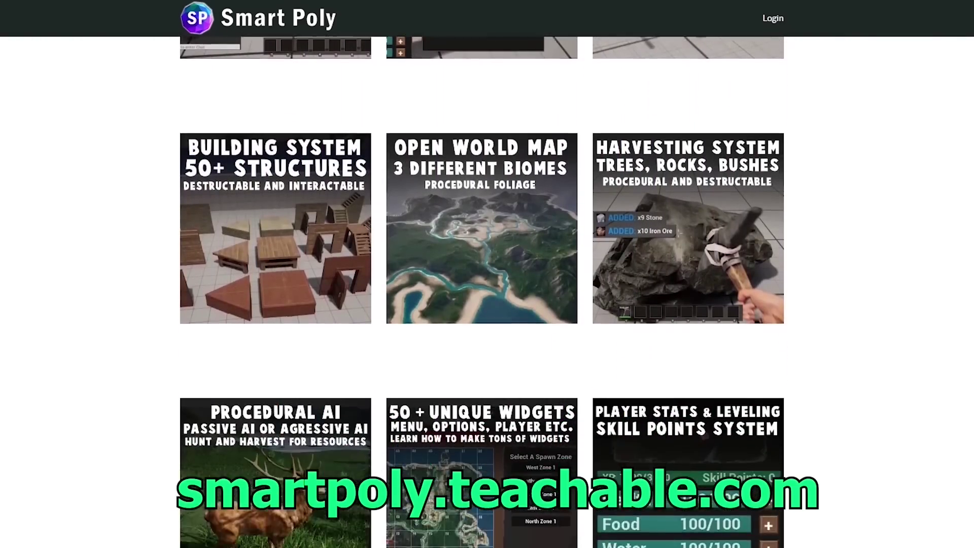
{"action": "scroll", "coordinate": [486, 274], "scroll_direction": "down", "scroll_amount": 5}
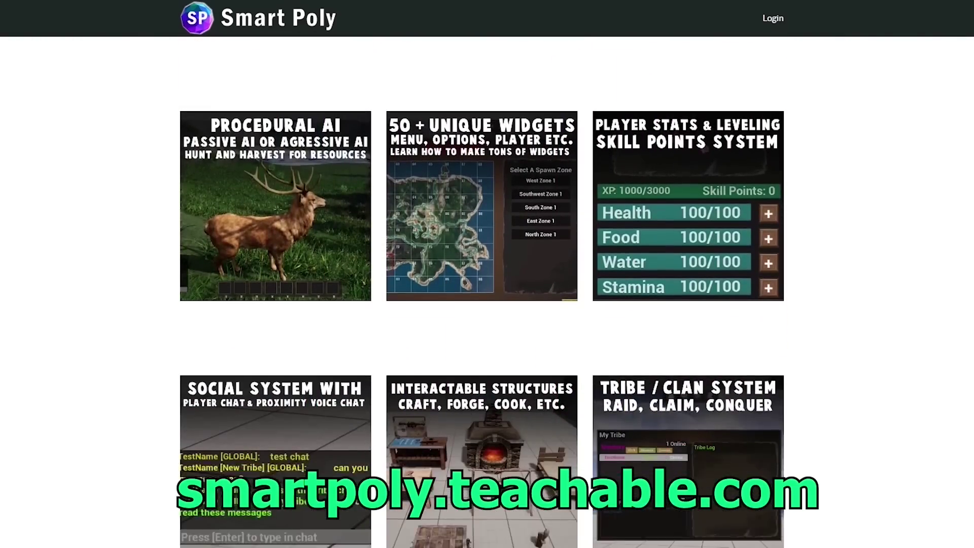
{"action": "scroll", "coordinate": [487, 274], "scroll_direction": "down", "scroll_amount": 5}
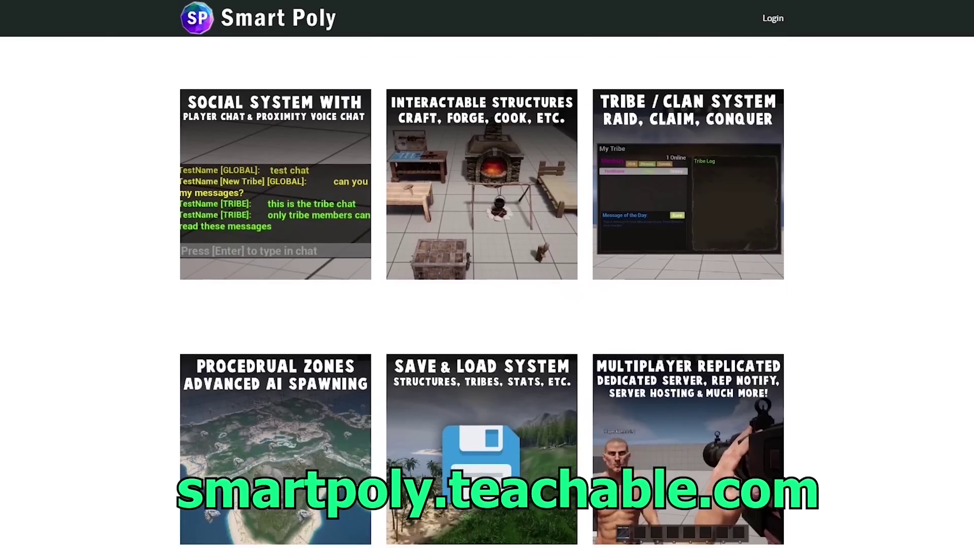
{"action": "scroll", "coordinate": [487, 274], "scroll_direction": "down", "scroll_amount": 3}
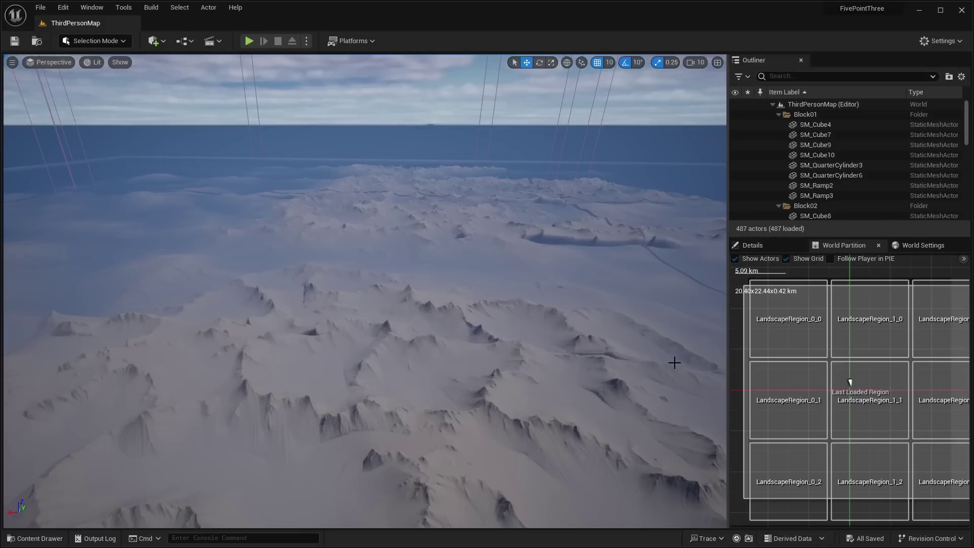
Step: Select all landscape regions in the World Partition map of the third-person level
{"action": "right_click_drag", "start_coordinate": [657, 326], "coordinate": [613, 304]}
{"action": "scroll", "coordinate": [852, 341], "scroll_direction": "down", "scroll_amount": 5}
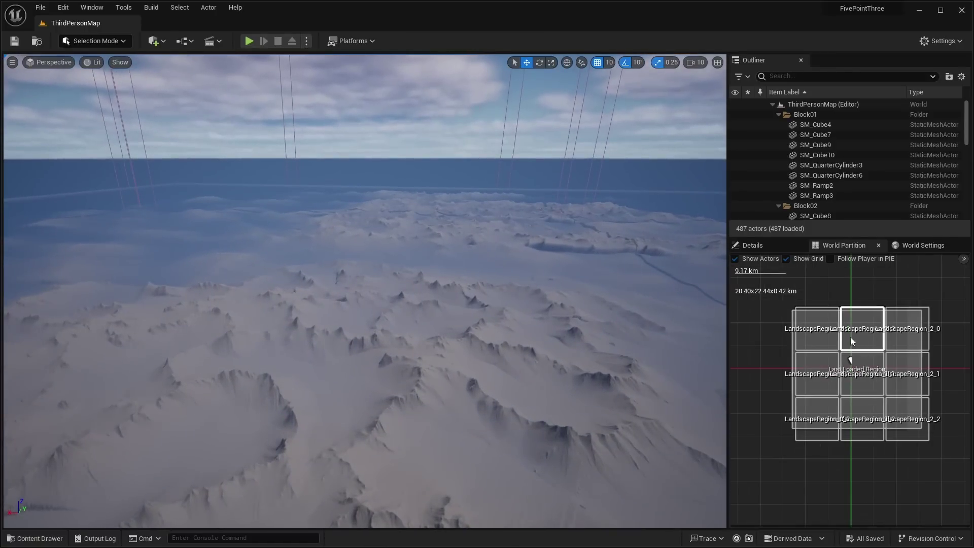
{"action": "left_click_drag", "start_coordinate": [832, 364], "coordinate": [908, 421]}
{"action": "scroll", "coordinate": [850, 359], "scroll_direction": "up", "scroll_amount": 2}
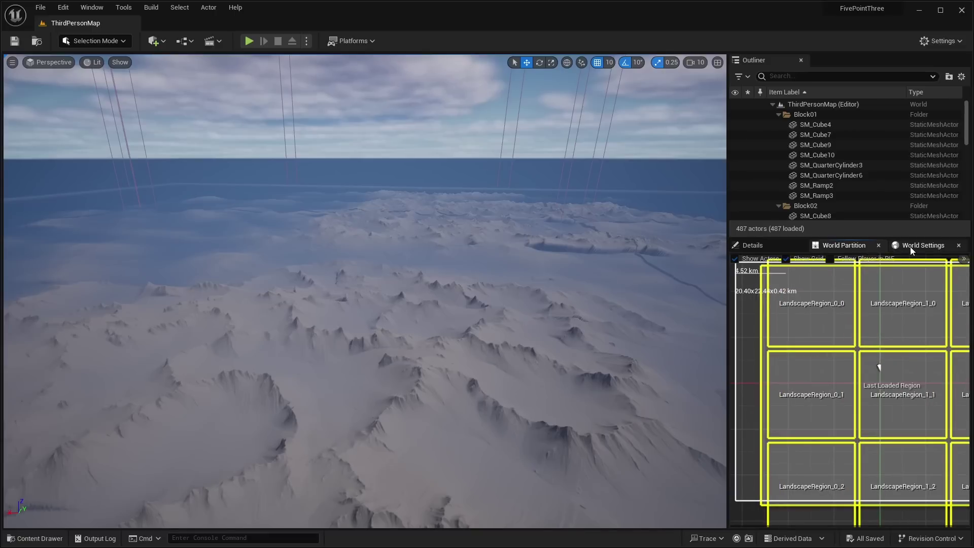
Step: Enable Preview Grids in the World Partition runtime settings to overlay the streaming grid on the landscape
{"action": "left_click", "coordinate": [909, 246]}
{"action": "left_click", "coordinate": [780, 250]}
{"action": "left_click", "coordinate": [853, 248]}
{"action": "left_click", "coordinate": [919, 247]}
{"action": "scroll", "coordinate": [884, 355], "scroll_direction": "down", "scroll_amount": 3}
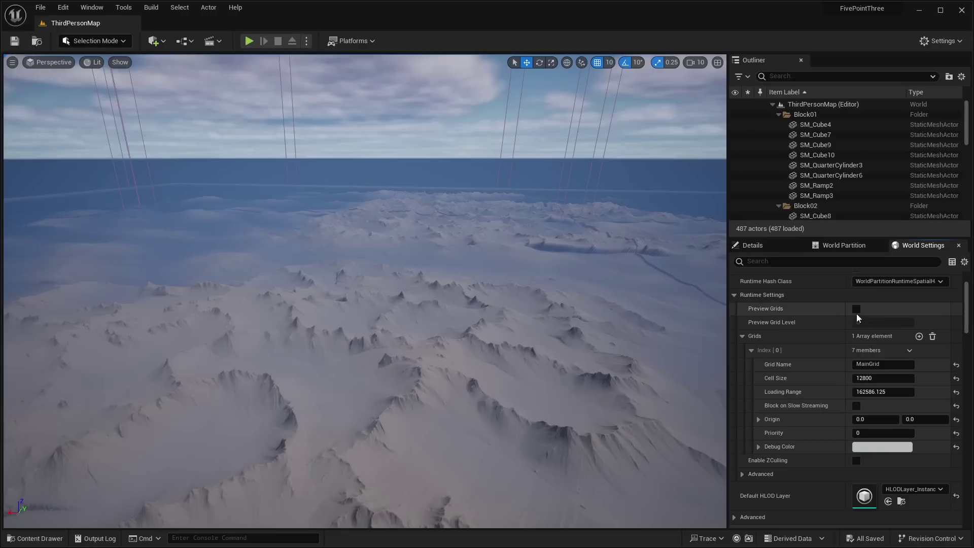
{"action": "left_click", "coordinate": [856, 308]}
{"action": "right_click_drag", "start_coordinate": [697, 311], "coordinate": [698, 311]}
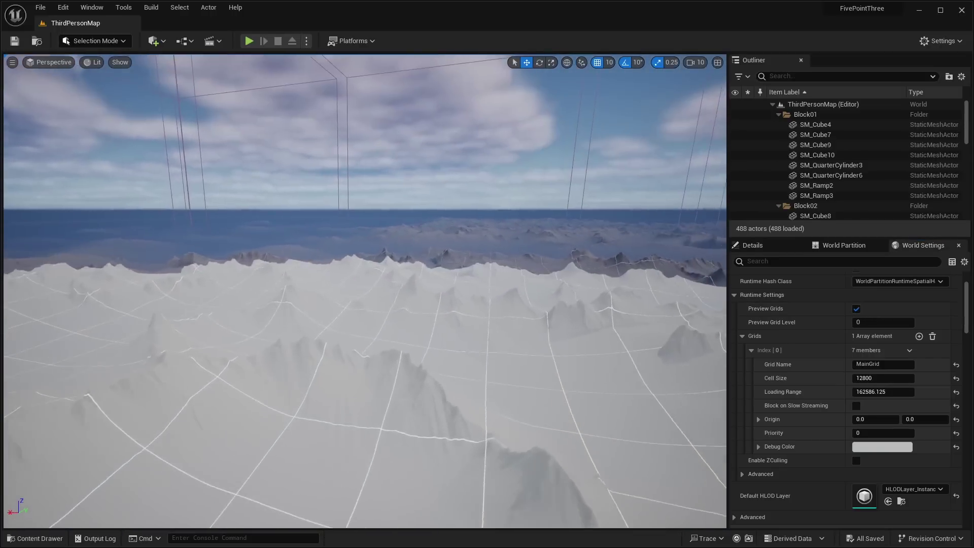
{"action": "right_click_drag", "start_coordinate": [528, 287], "coordinate": [528, 287]}
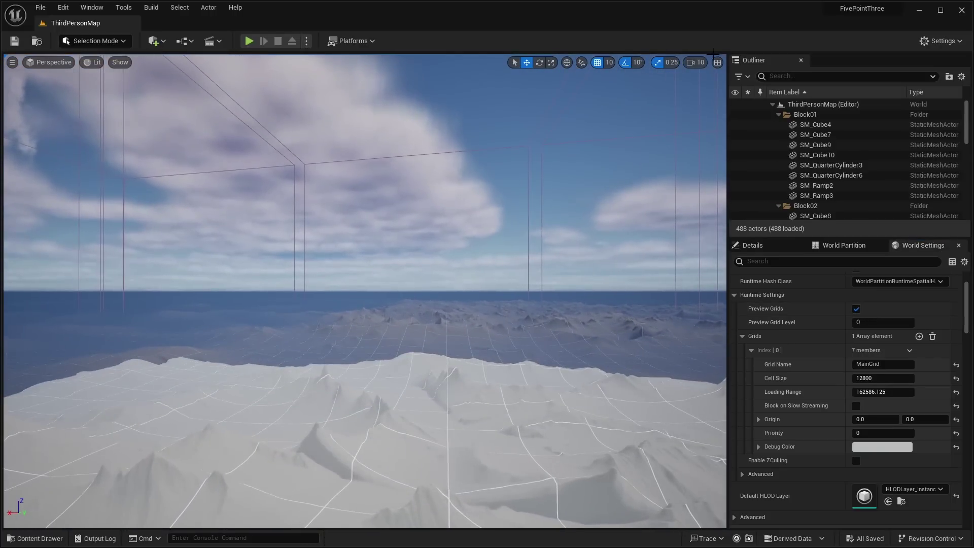
{"action": "right_click_drag", "start_coordinate": [657, 195], "coordinate": [650, 204]}
Step: Set the MainGrid's loading range to 148518.546875
{"action": "scroll", "coordinate": [865, 373], "scroll_direction": "down", "scroll_amount": 2}
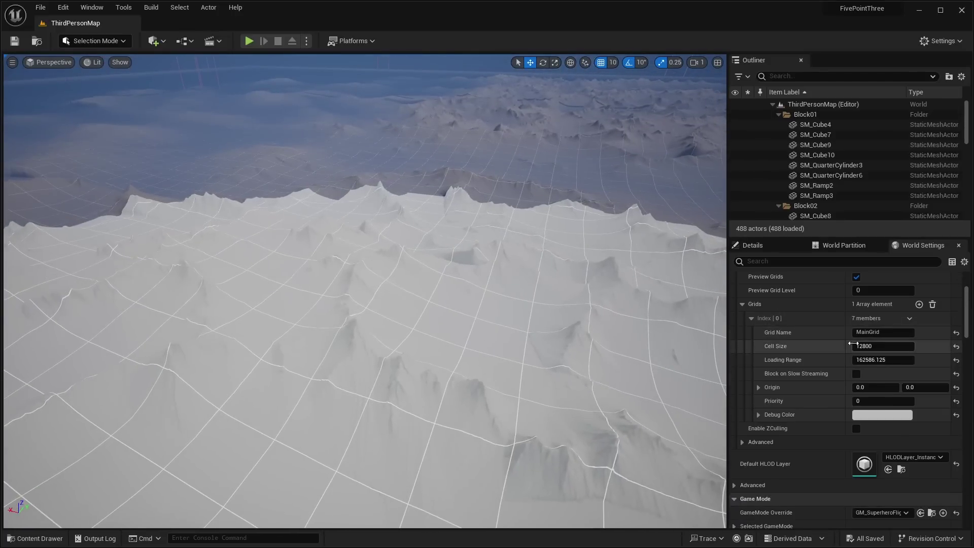
{"action": "scroll", "coordinate": [847, 361], "scroll_direction": "up", "scroll_amount": 3}
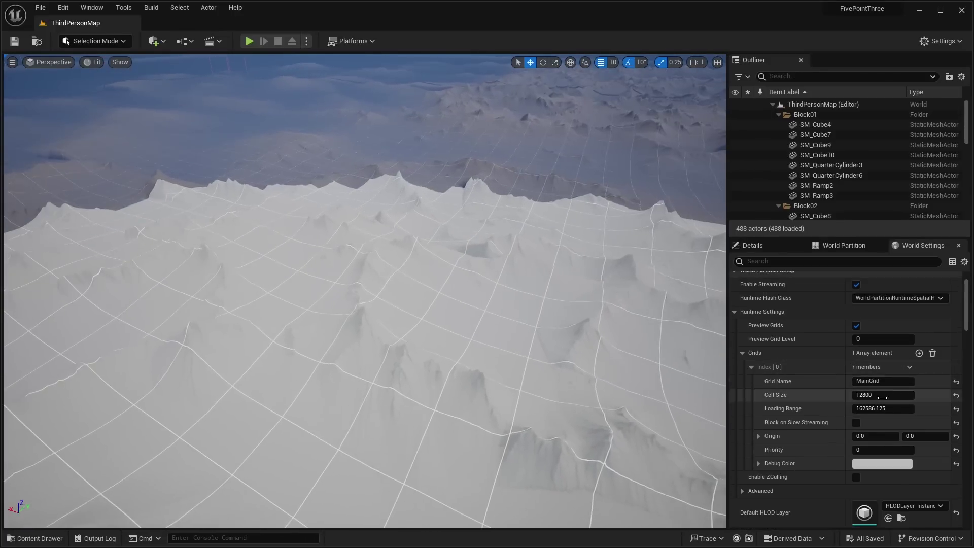
{"action": "mouse_move", "coordinate": [872, 408]}
{"action": "left_mouse_down"}
{"action": "mouse_move", "coordinate": [817, 408]}
{"action": "mouse_move", "coordinate": [873, 408]}
{"action": "left_mouse_up"}
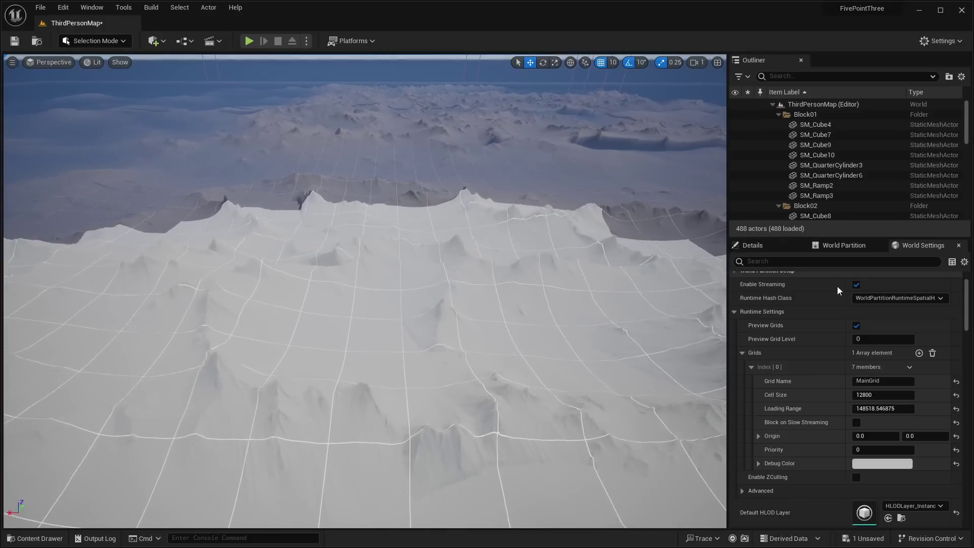
Step: Turn off Preview Grids and play-test the level full screen, flying the character over the landscape
{"action": "left_click", "coordinate": [856, 326]}
{"action": "left_click", "coordinate": [249, 41]}
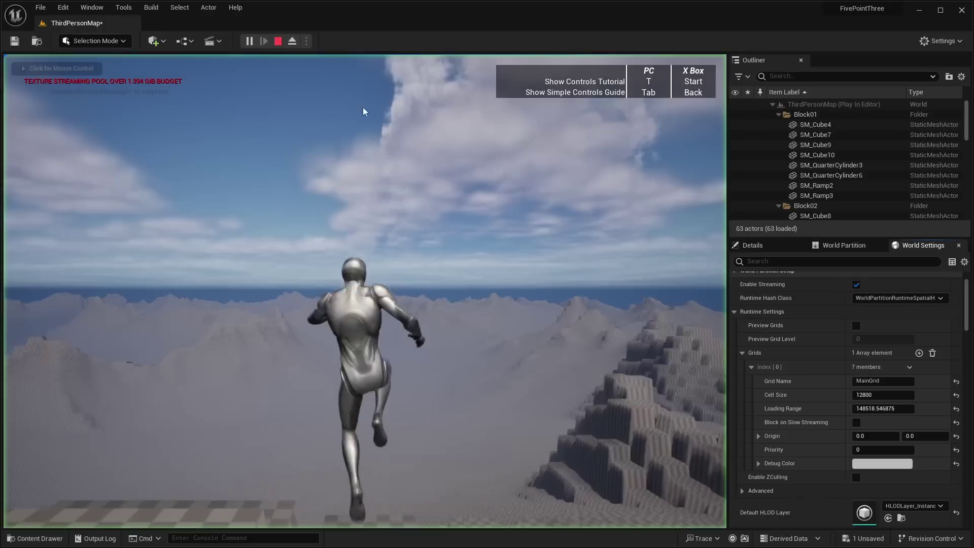
{"action": "key", "text": "space"}
{"action": "key", "text": "space"}
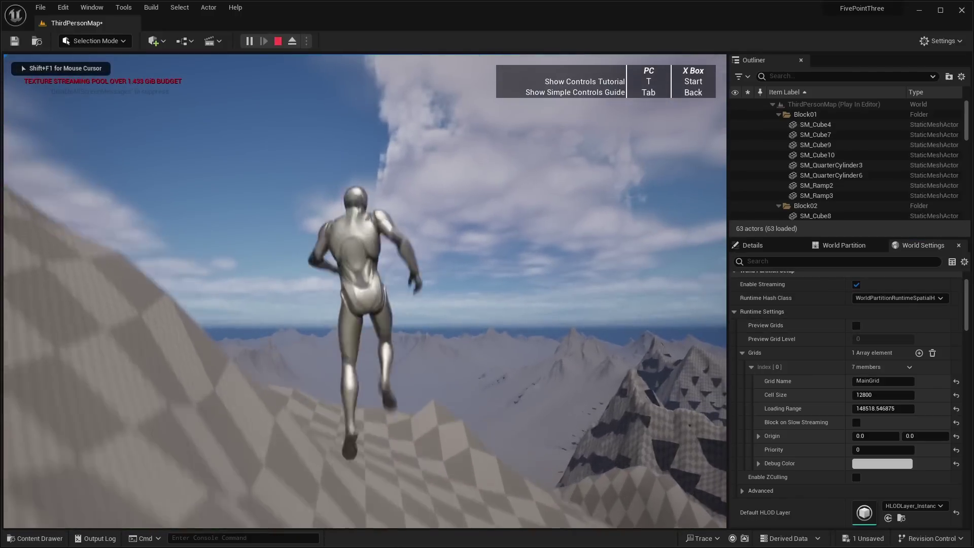
{"action": "key", "text": "F11"}
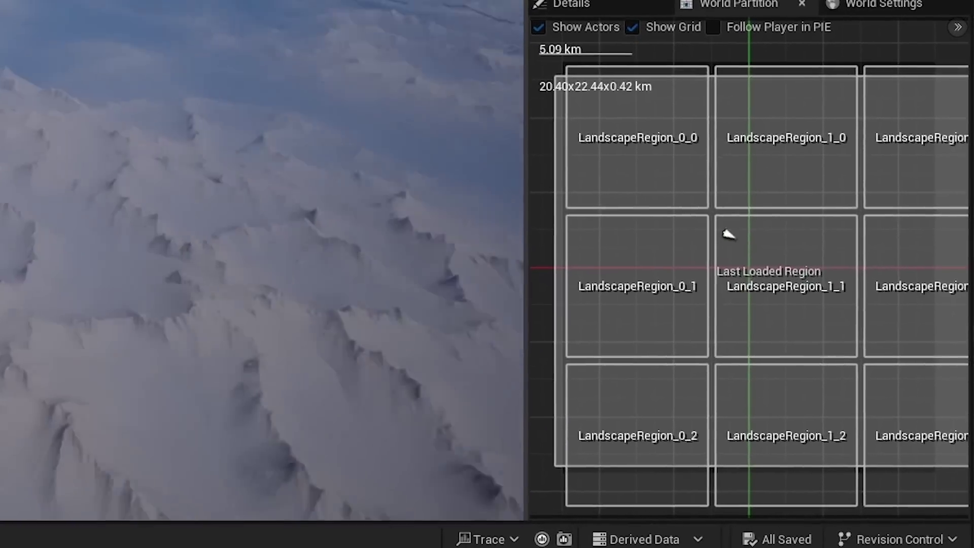
Step: Select the whole grid of landscape regions across the World Partition map
{"action": "scroll", "coordinate": [812, 184], "scroll_direction": "down", "scroll_amount": 3}
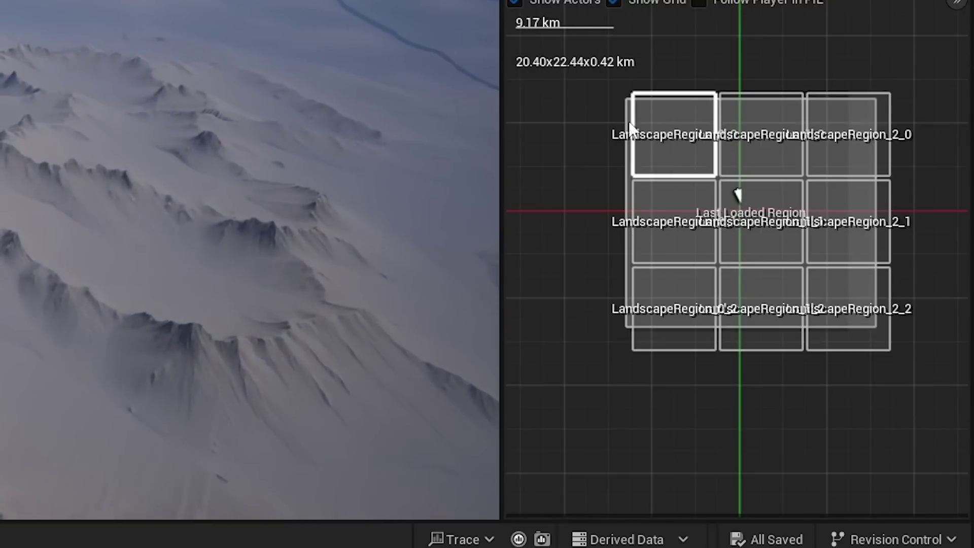
{"action": "left_click_drag", "start_coordinate": [601, 96], "coordinate": [870, 322]}
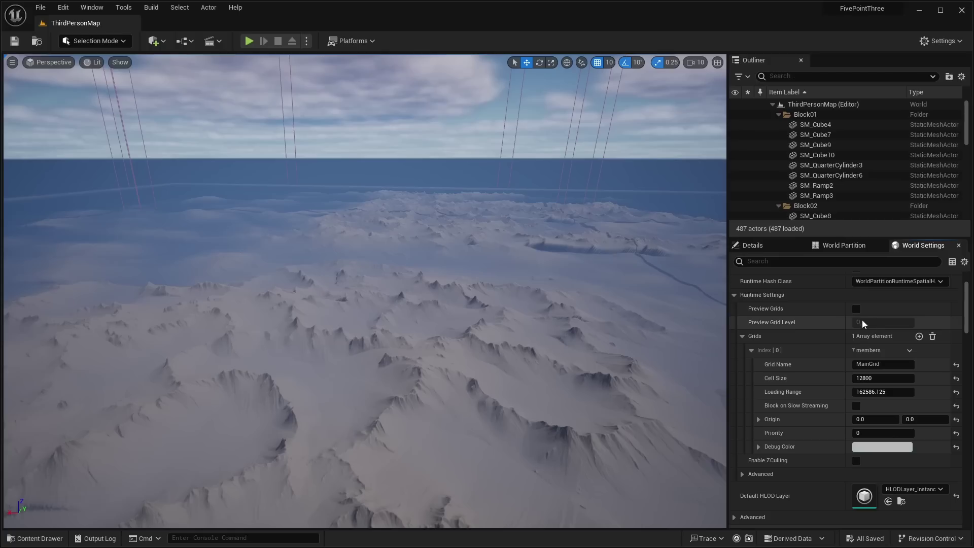
Step: Enable Preview Grids and inspect the MainGrid's cells on the landscape along with its cell size and loading range
{"action": "left_click", "coordinate": [856, 310]}
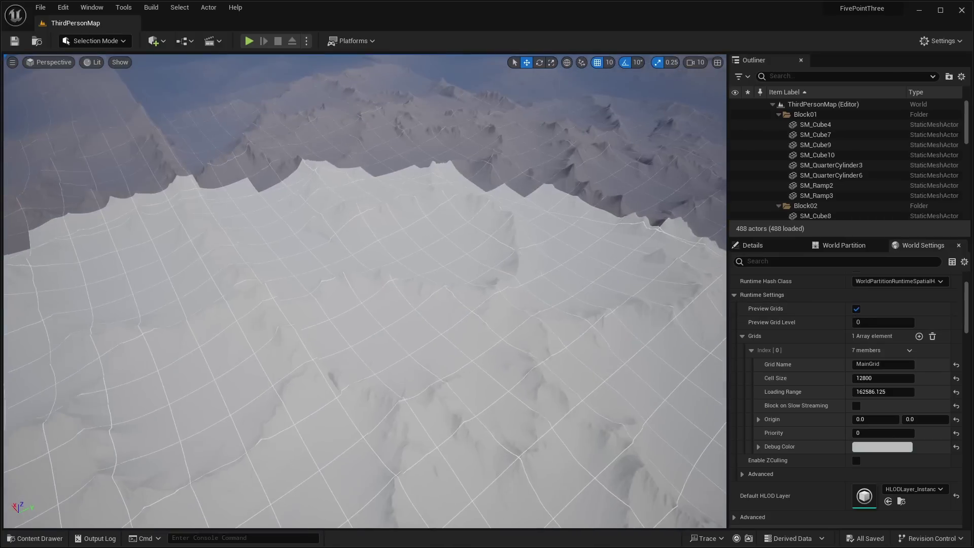
{"action": "right_click_drag", "start_coordinate": [364, 290], "coordinate": [423, 203]}
{"action": "right_click_drag", "start_coordinate": [365, 231], "coordinate": [365, 203]}
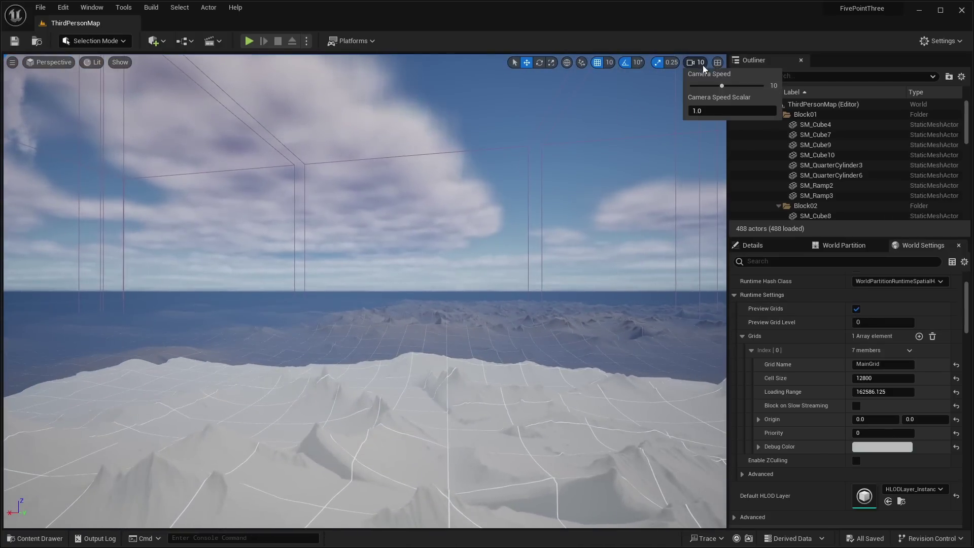
{"action": "right_click_drag", "start_coordinate": [608, 202], "coordinate": [609, 314]}
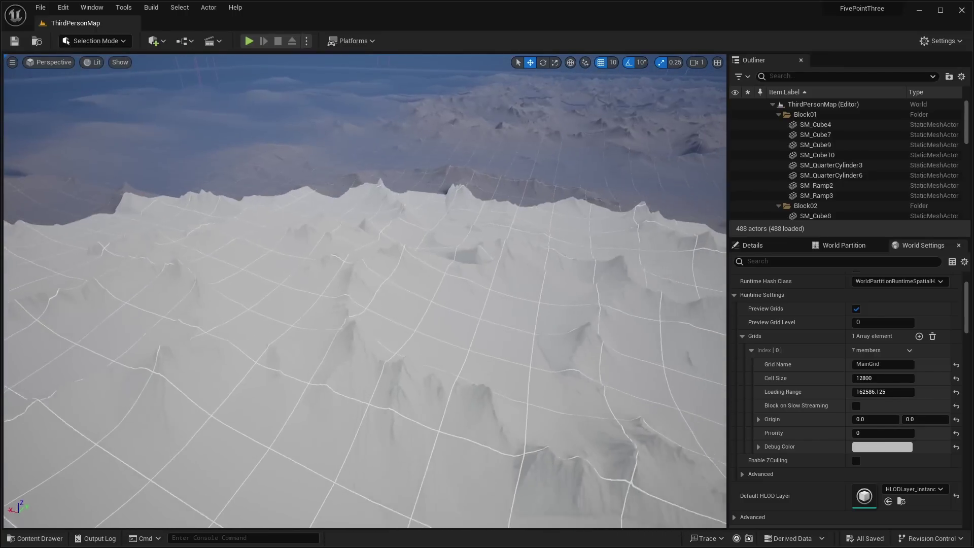
{"action": "scroll", "coordinate": [855, 346], "scroll_direction": "down", "scroll_amount": 1}
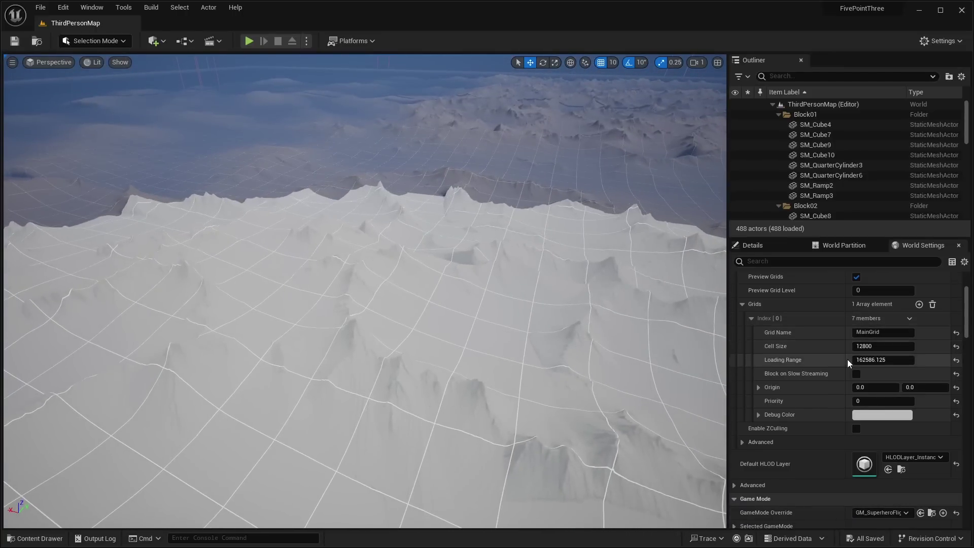
{"action": "scroll", "coordinate": [857, 360], "scroll_direction": "up", "scroll_amount": 2}
{"action": "right_click_drag", "start_coordinate": [698, 339], "coordinate": [672, 348]}
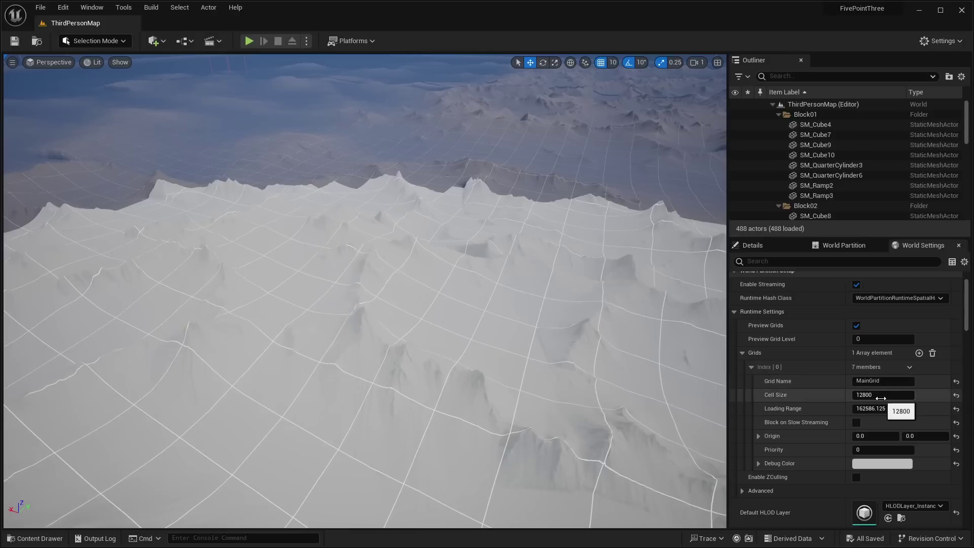
Step: Set the MainGrid's loading range to 148518.546875, check the grid on the landscape and turn off Preview Grids
{"action": "mouse_move", "coordinate": [882, 408]}
{"action": "left_mouse_down"}
{"action": "mouse_move", "coordinate": [853, 409]}
{"action": "mouse_move", "coordinate": [898, 408]}
{"action": "left_mouse_up"}
{"action": "right_click_drag", "start_coordinate": [501, 136], "coordinate": [598, 114]}
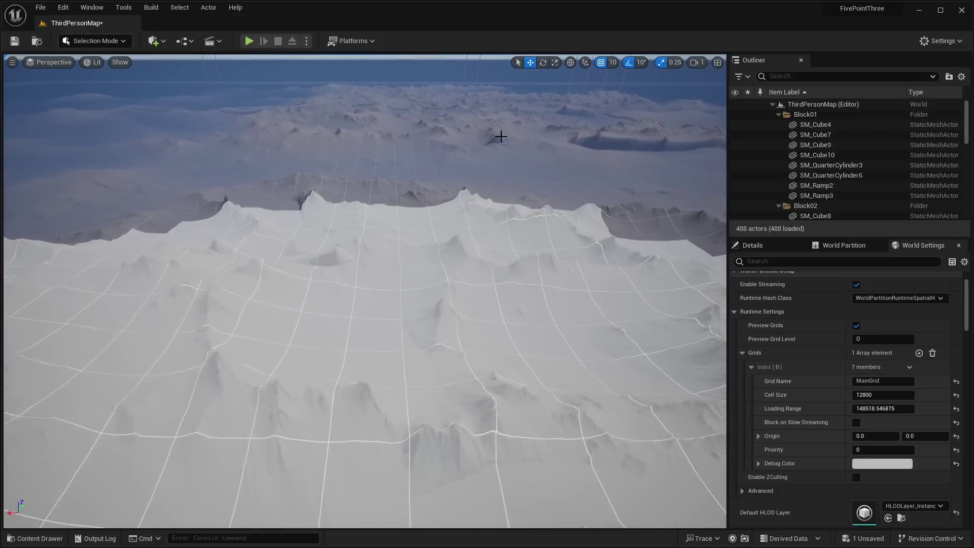
{"action": "left_click", "coordinate": [856, 326]}
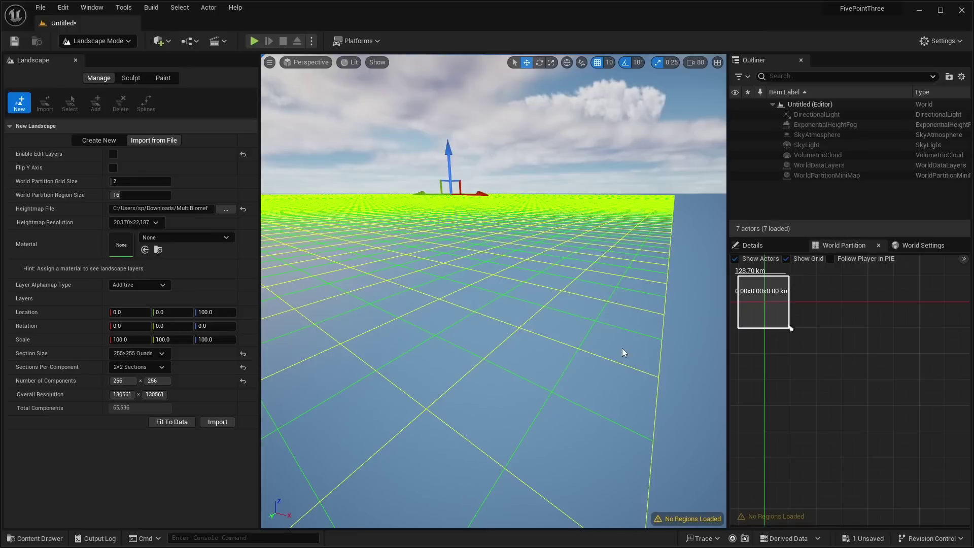
Step: Examine the extent of the 256 by 256 component landscape import preview on the World Partition map and in the viewport
{"action": "scroll", "coordinate": [894, 357], "scroll_direction": "up", "scroll_amount": 4}
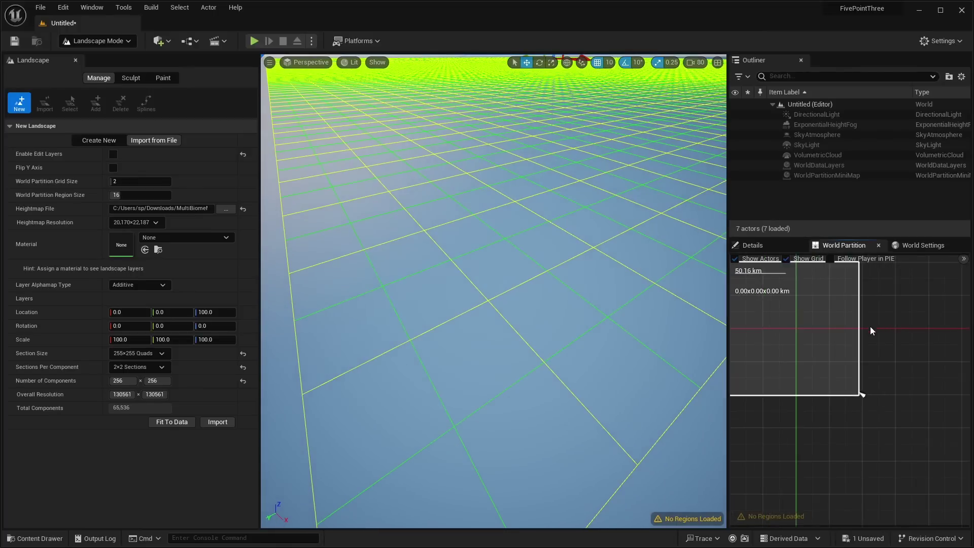
{"action": "scroll", "coordinate": [931, 385], "scroll_direction": "down", "scroll_amount": 1}
{"action": "right_click_drag", "start_coordinate": [931, 385], "coordinate": [813, 312]}
{"action": "scroll", "coordinate": [884, 357], "scroll_direction": "down", "scroll_amount": 1}
{"action": "right_click_drag", "start_coordinate": [659, 305], "coordinate": [581, 184]}
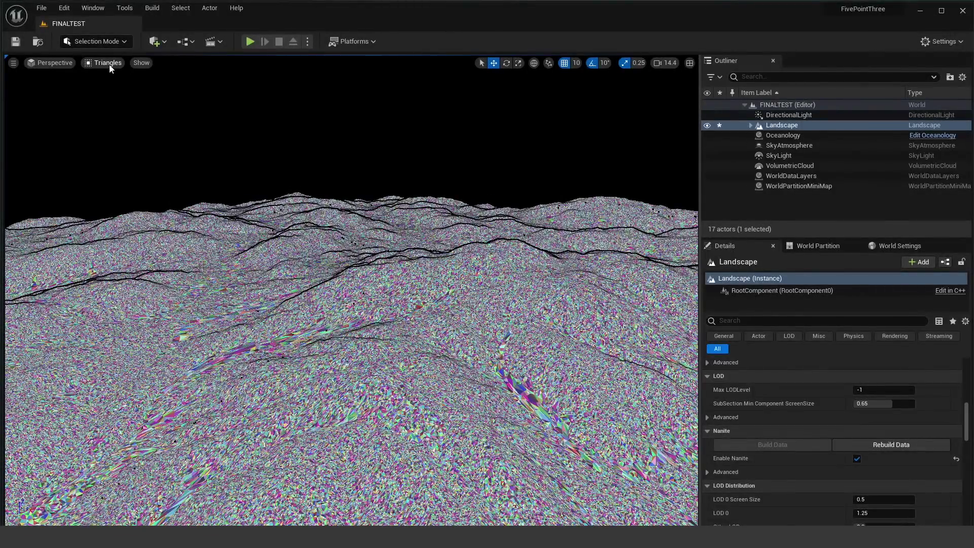
Step: Switch the view mode from Nanite Triangles to Lit and look over the island from the sea
{"action": "left_click", "coordinate": [103, 63]}
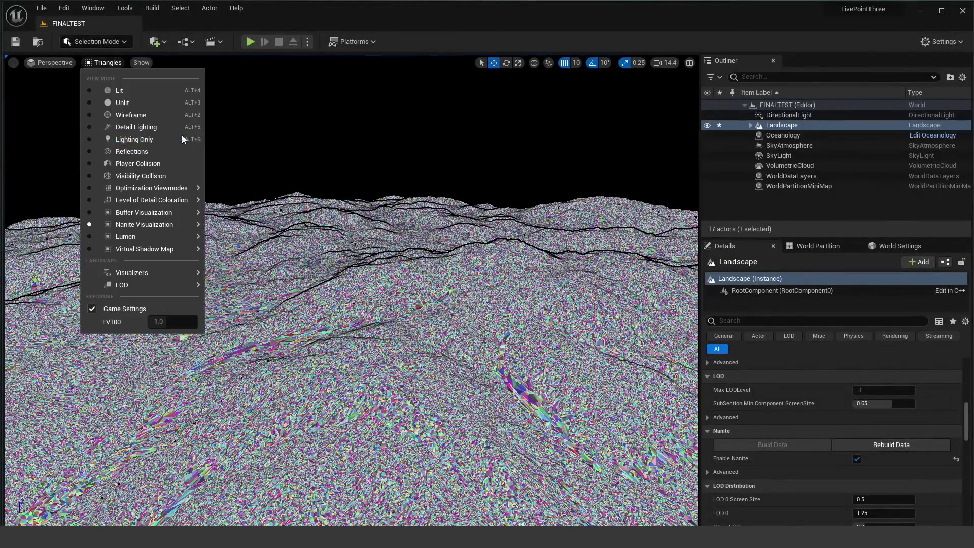
{"action": "left_click", "coordinate": [142, 90]}
{"action": "right_click_drag", "start_coordinate": [350, 289], "coordinate": [604, 278]}
{"action": "right_click_drag", "start_coordinate": [502, 293], "coordinate": [299, 115]}
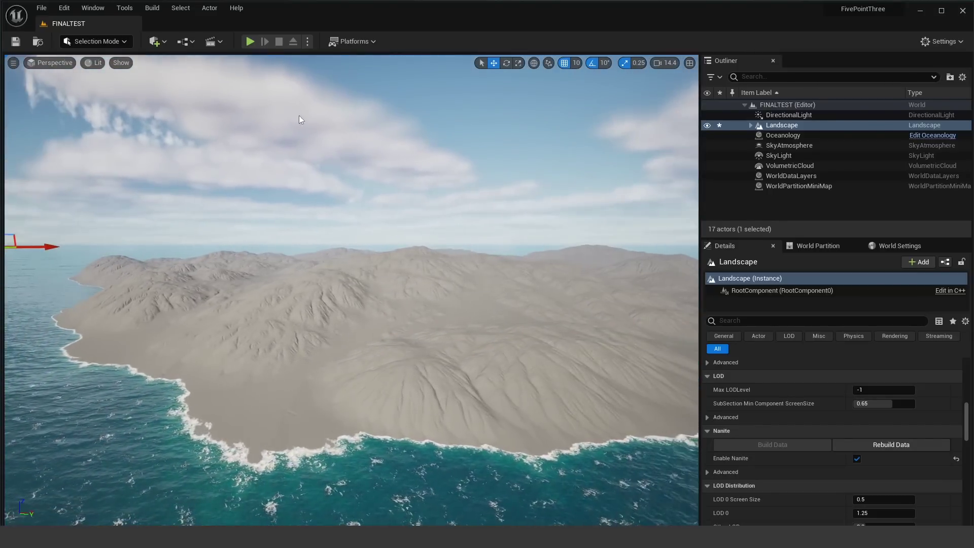
Step: Display the Nanite Visualization Overview and fly towards the landscape to examine its visualization tiles
{"action": "left_click", "coordinate": [98, 63]}
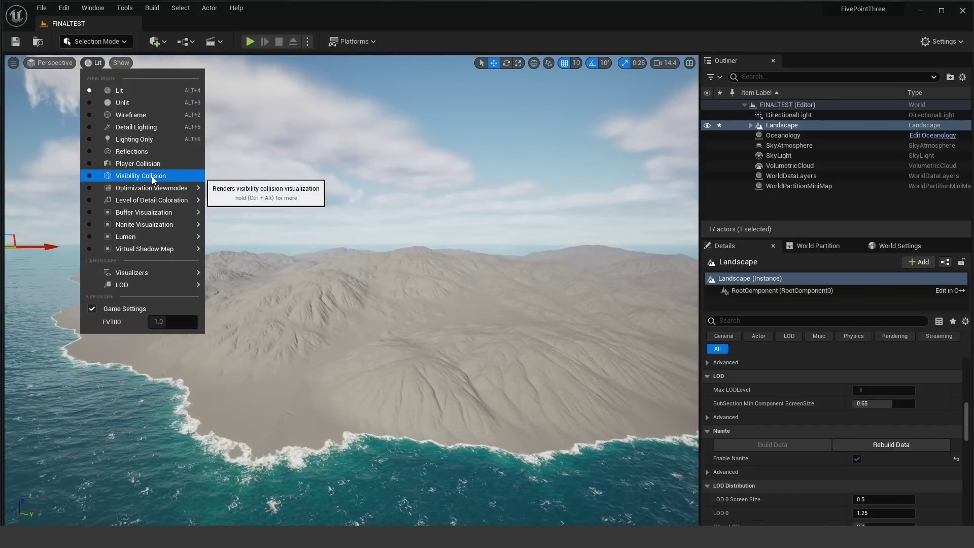
{"action": "mouse_move", "coordinate": [148, 225]}
{"action": "left_click", "coordinate": [230, 242]}
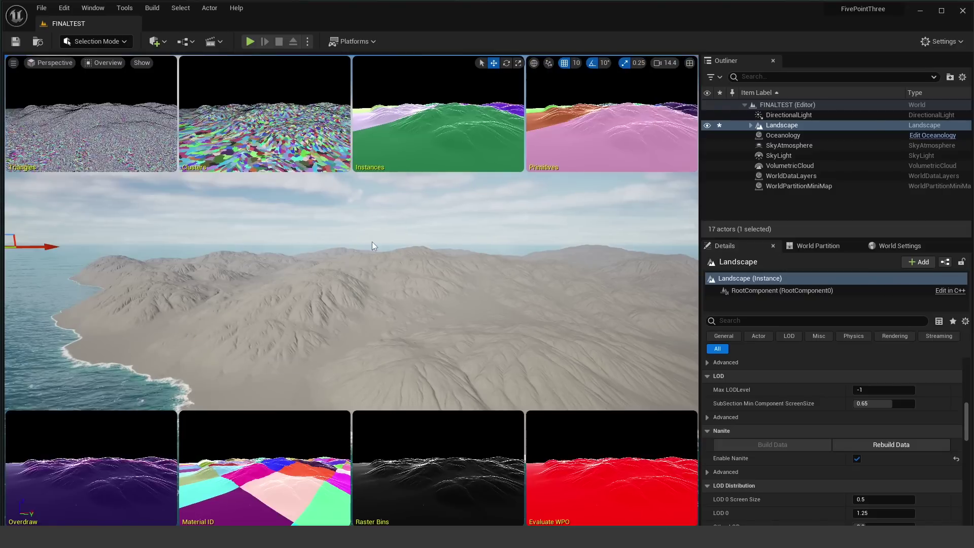
{"action": "right_click_drag", "start_coordinate": [372, 242], "coordinate": [262, 246]}
{"action": "key", "text": "w"}
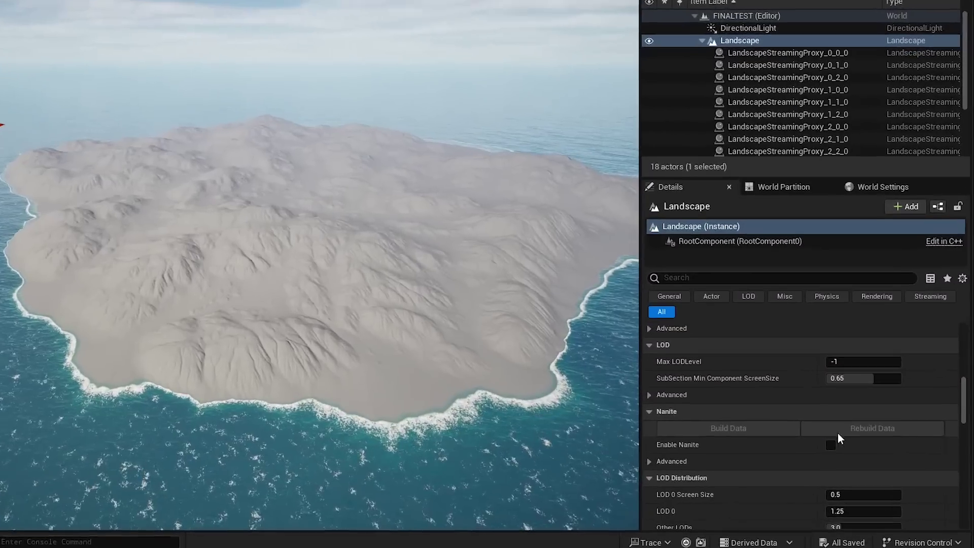
Step: Enable Nanite on the landscape and build its Nanite data
{"action": "left_click", "coordinate": [857, 459]}
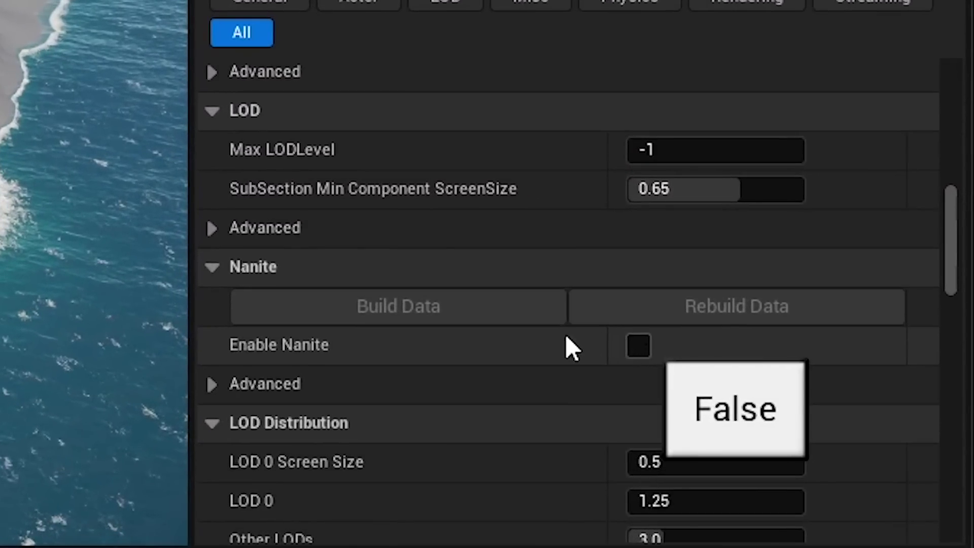
{"action": "left_click", "coordinate": [638, 345]}
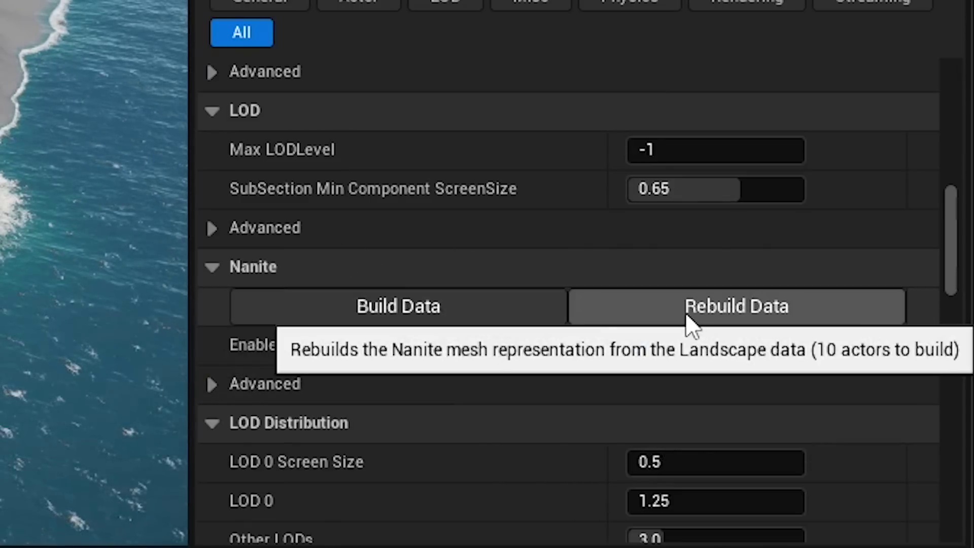
{"action": "left_click", "coordinate": [478, 311]}
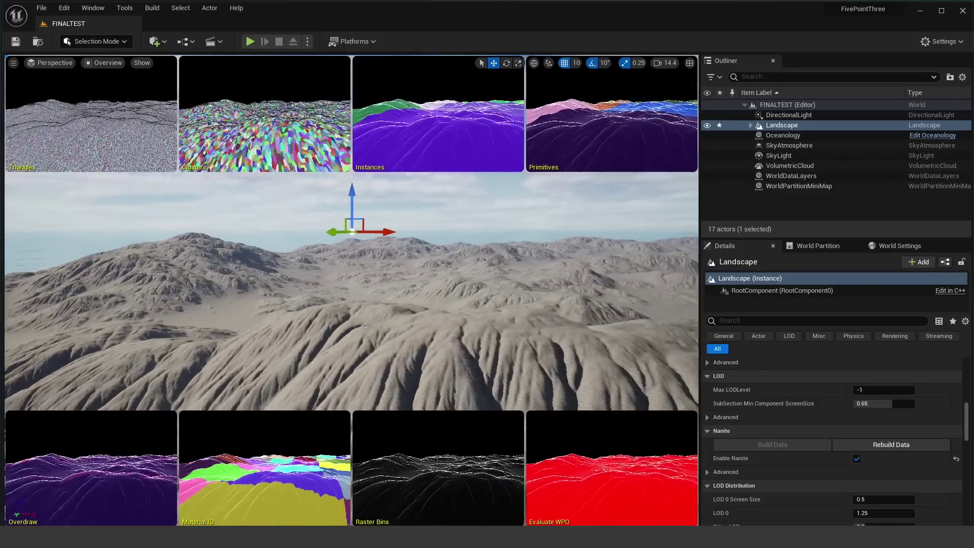
Step: Fly over the landscape and compare how it renders in the Lit view and the Nanite Overview
{"action": "key", "text": "s"}
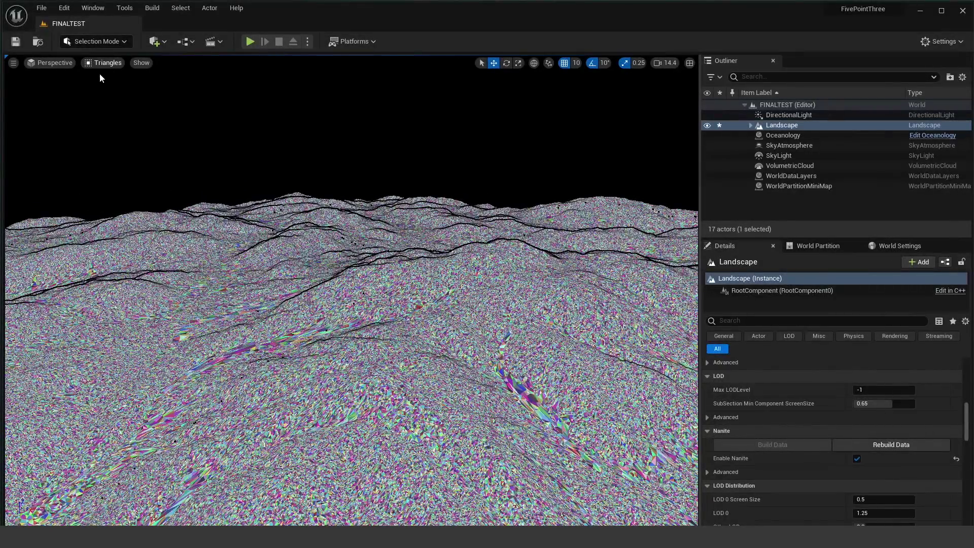
{"action": "left_click", "coordinate": [103, 62]}
{"action": "left_click", "coordinate": [142, 90]}
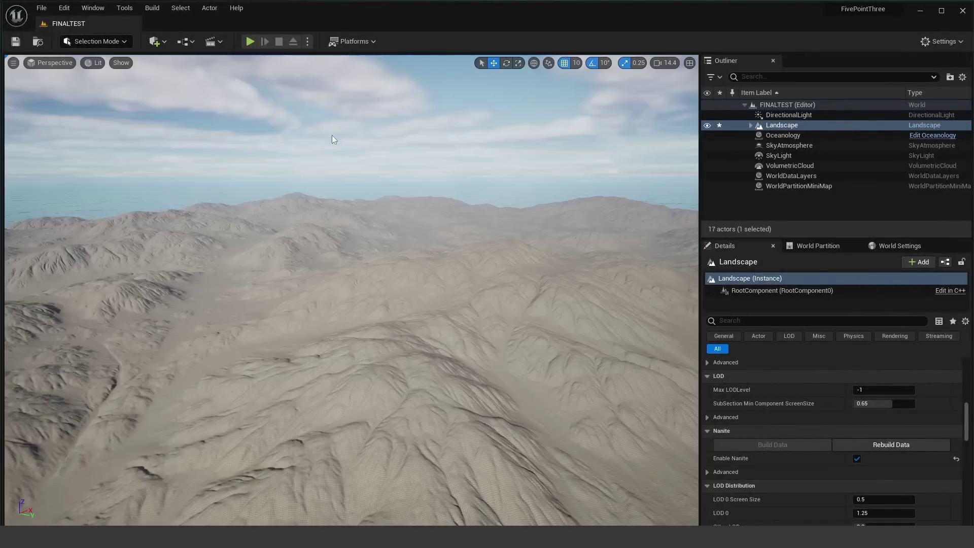
{"action": "key", "text": "a"}
{"action": "right_click_drag", "start_coordinate": [351, 289], "coordinate": [570, 287]}
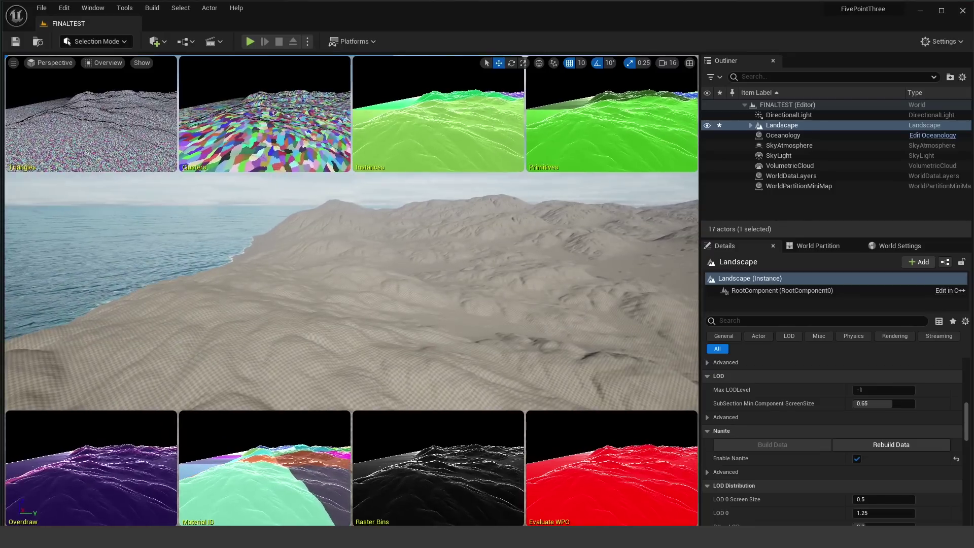
{"action": "key", "text": "d"}
{"action": "right_click_drag", "start_coordinate": [351, 289], "coordinate": [316, 296]}
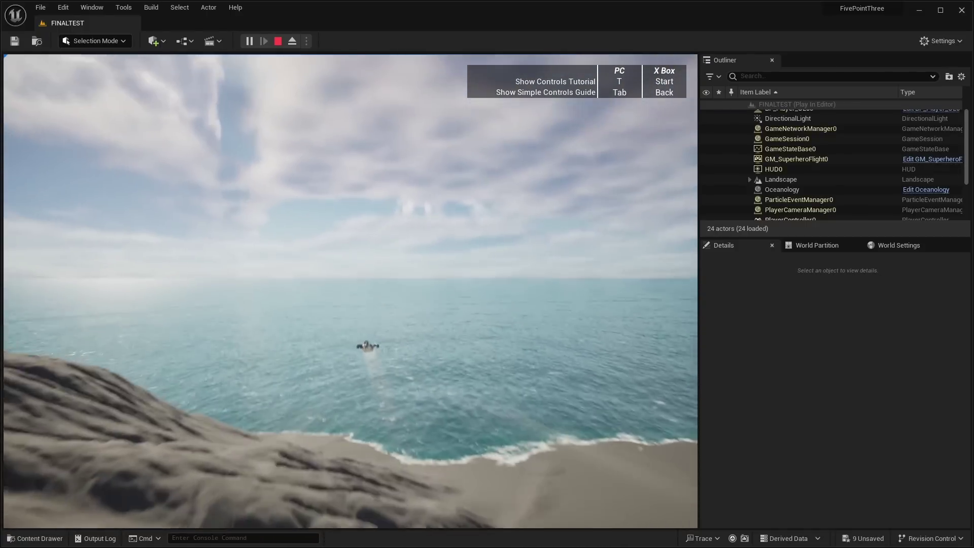
Step: Stop the play test and survey the island in the editor viewport from the inner hills to the shoreline
{"action": "key", "text": "Escape"}
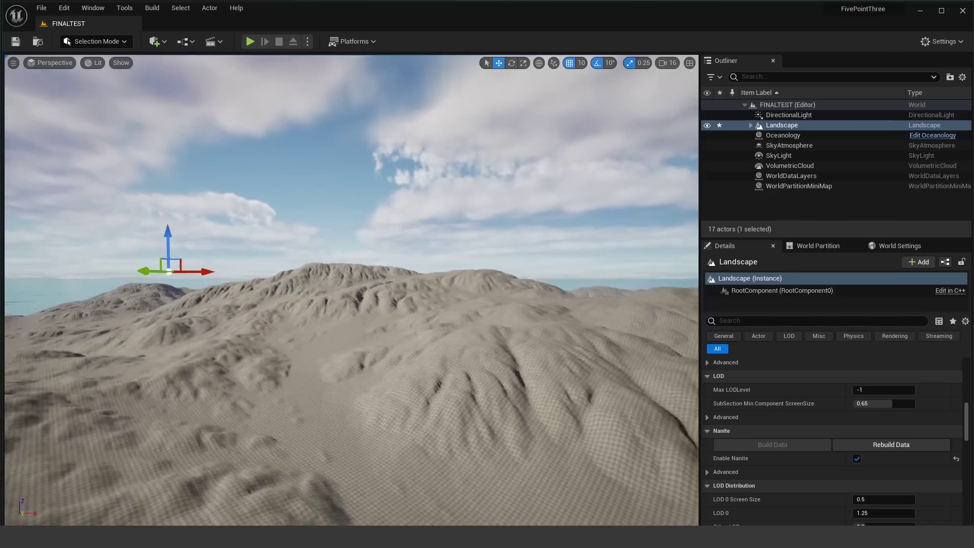
{"action": "key", "text": "s"}
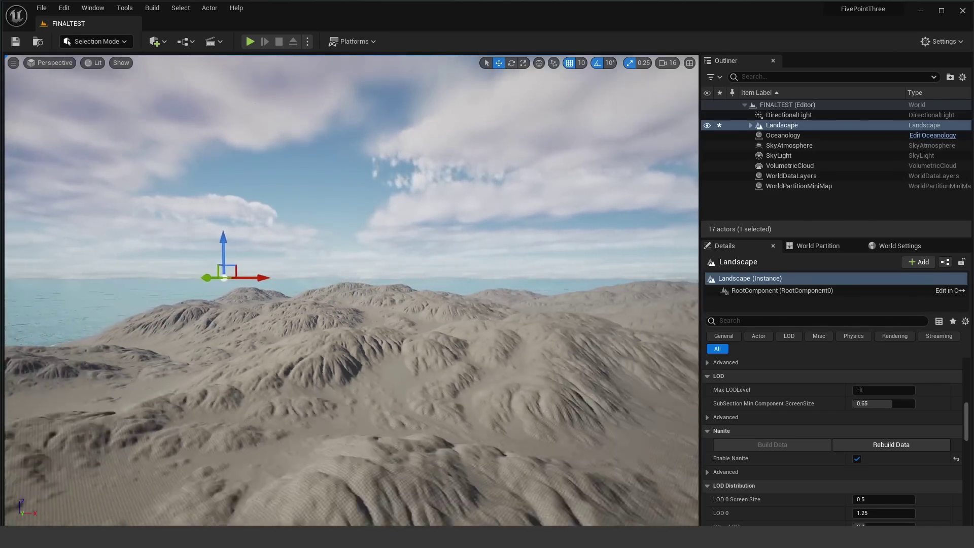
{"action": "key", "text": "s"}
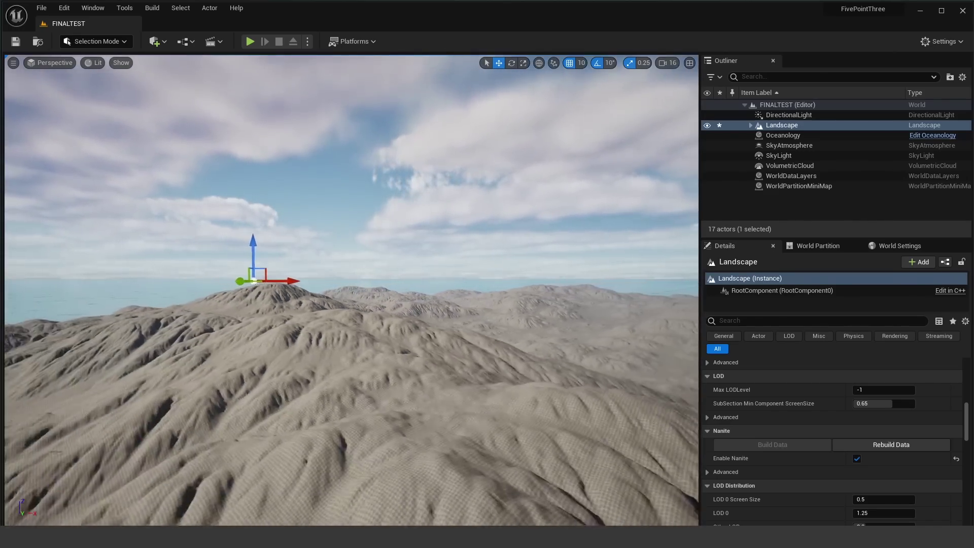
{"action": "key", "text": "s"}
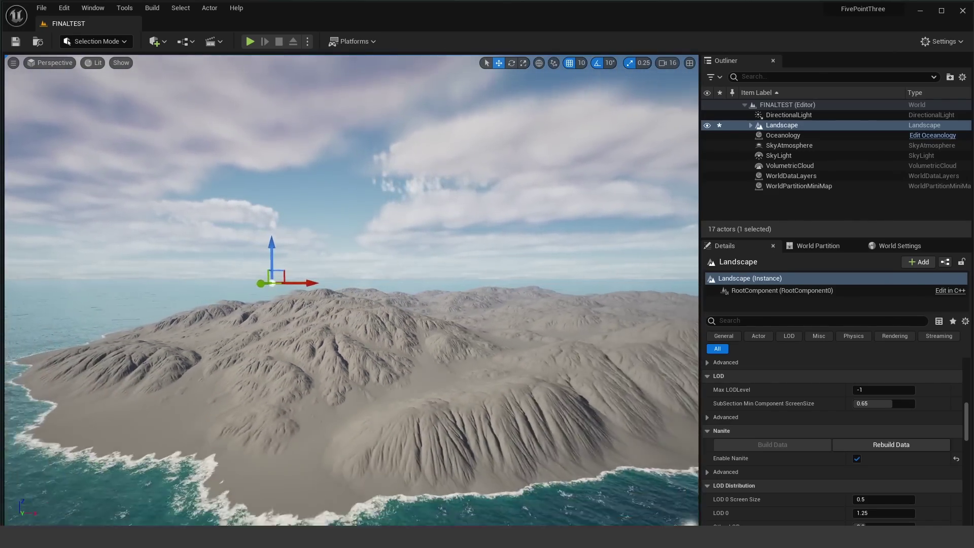
{"action": "key", "text": "w"}
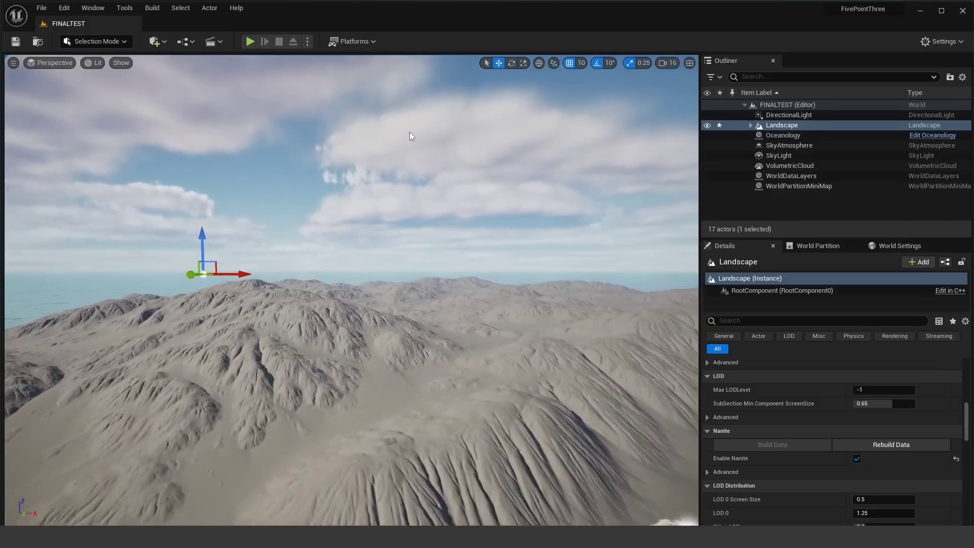
Step: Play-test the level in the viewport, flying the character to the beach, running along the shore and taking off again
{"action": "key", "text": "alt+p"}
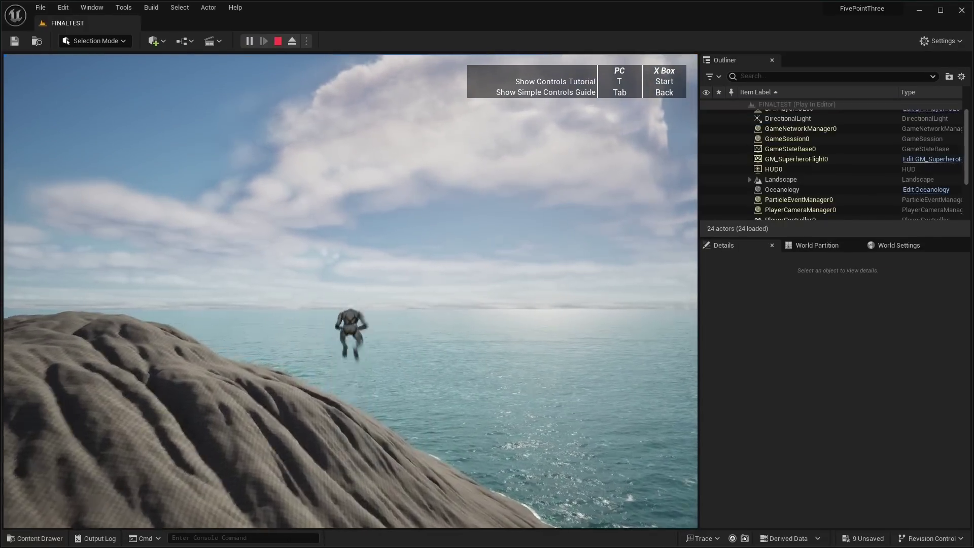
{"action": "key", "text": "w"}
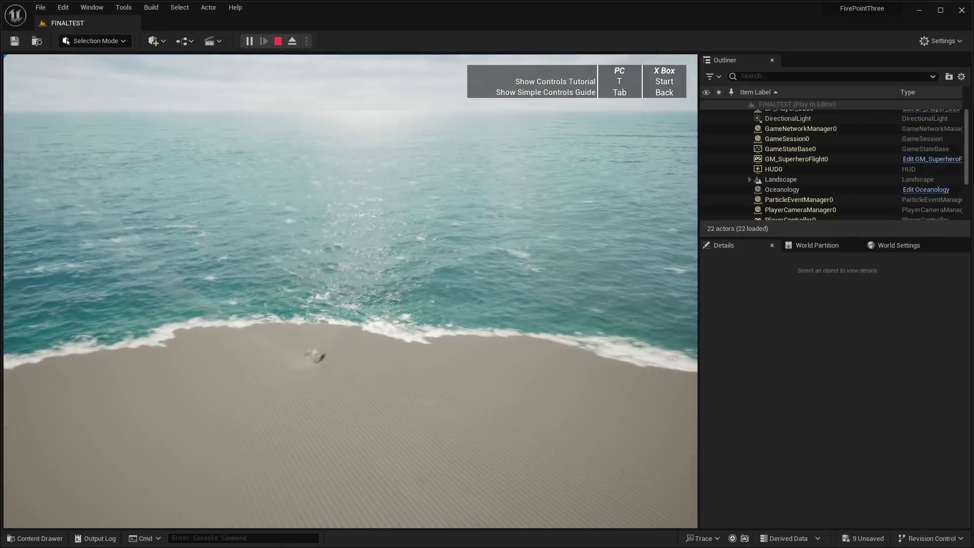
{"action": "key", "text": "w"}
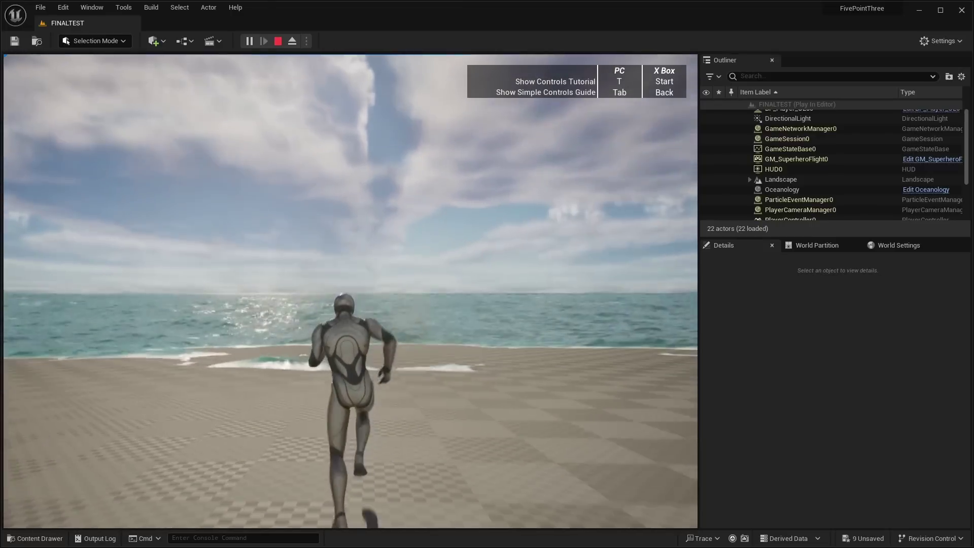
{"action": "key", "text": "space"}
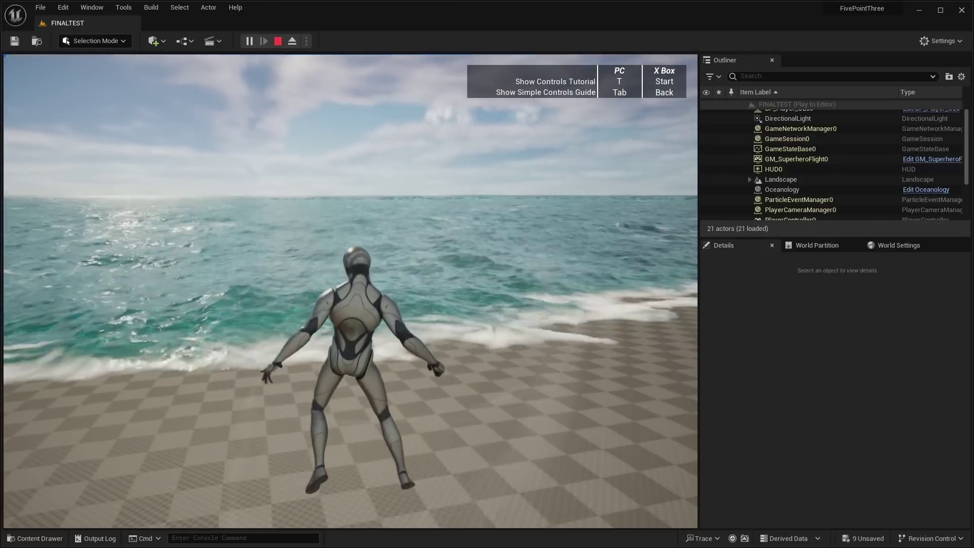
{"action": "key", "text": "w"}
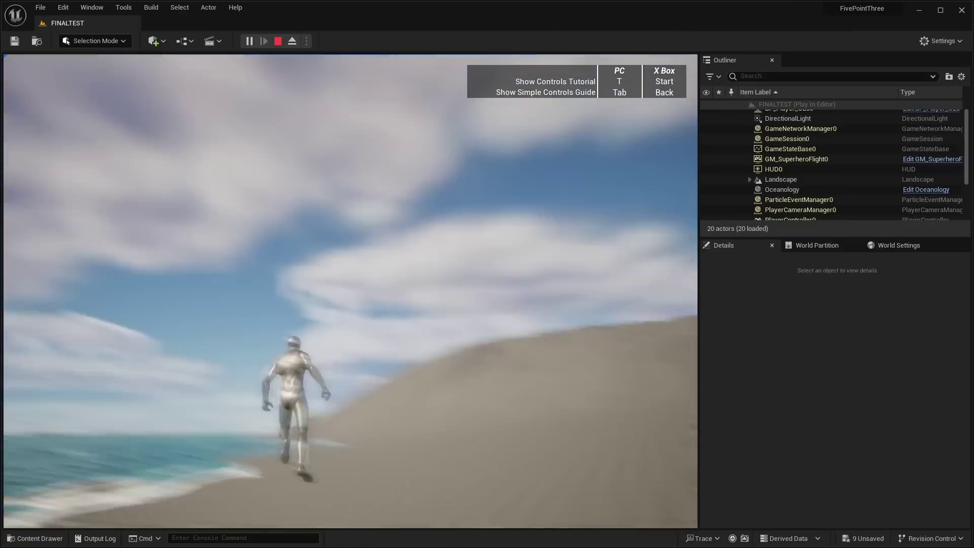
{"action": "key", "text": "space"}
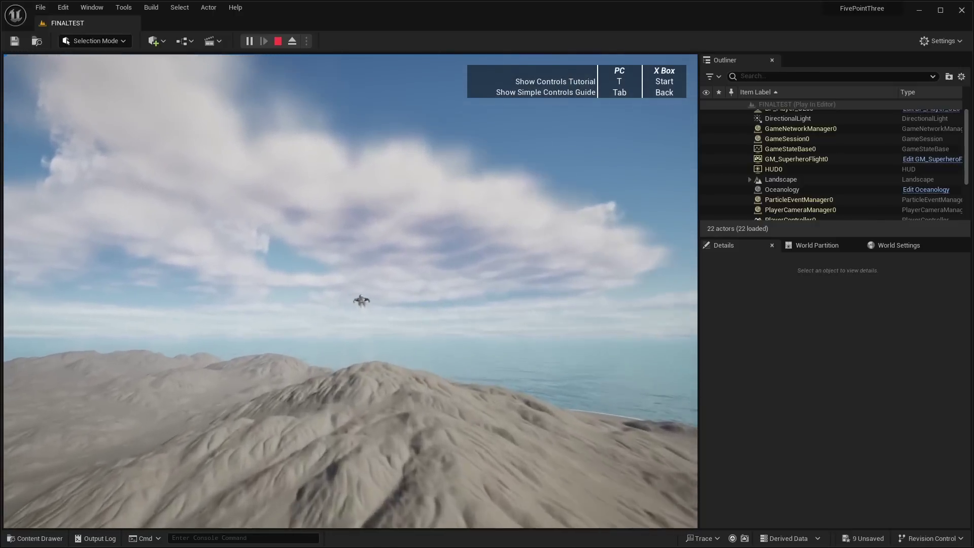
Step: Check the character's position among the landscape regions on the World Partition map during play, and end the play test
{"action": "key", "text": "shift+F1"}
{"action": "left_click", "coordinate": [816, 245]}
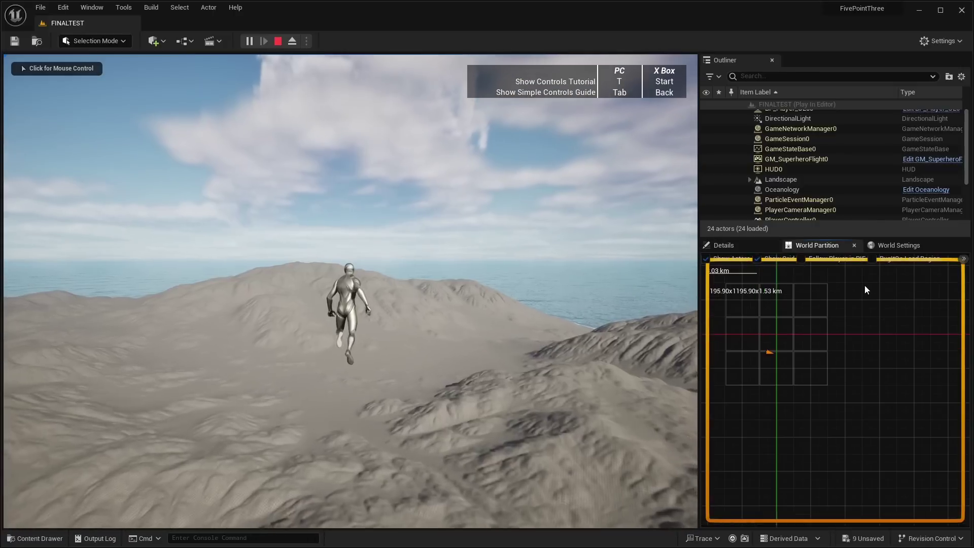
{"action": "scroll", "coordinate": [862, 286], "scroll_direction": "down", "scroll_amount": 3}
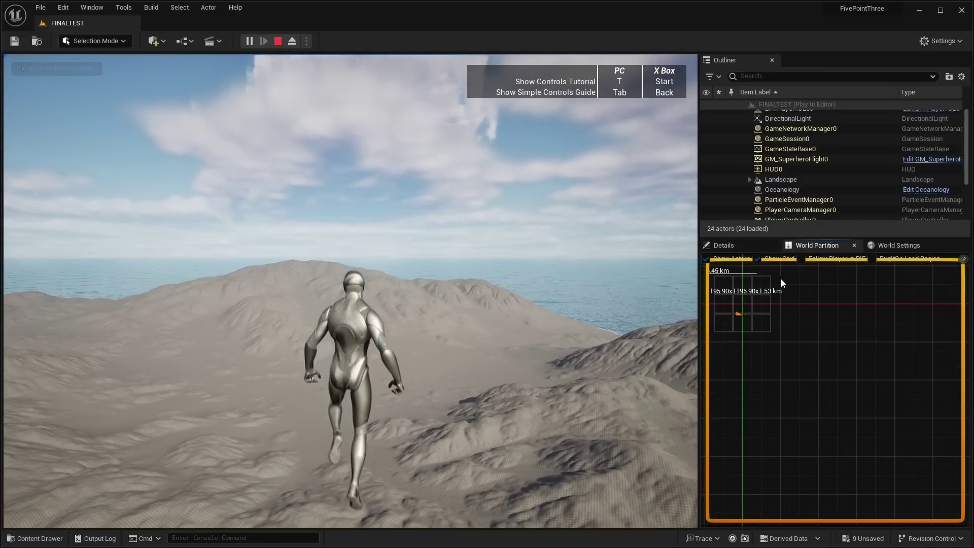
{"action": "scroll", "coordinate": [773, 277], "scroll_direction": "down", "scroll_amount": 2}
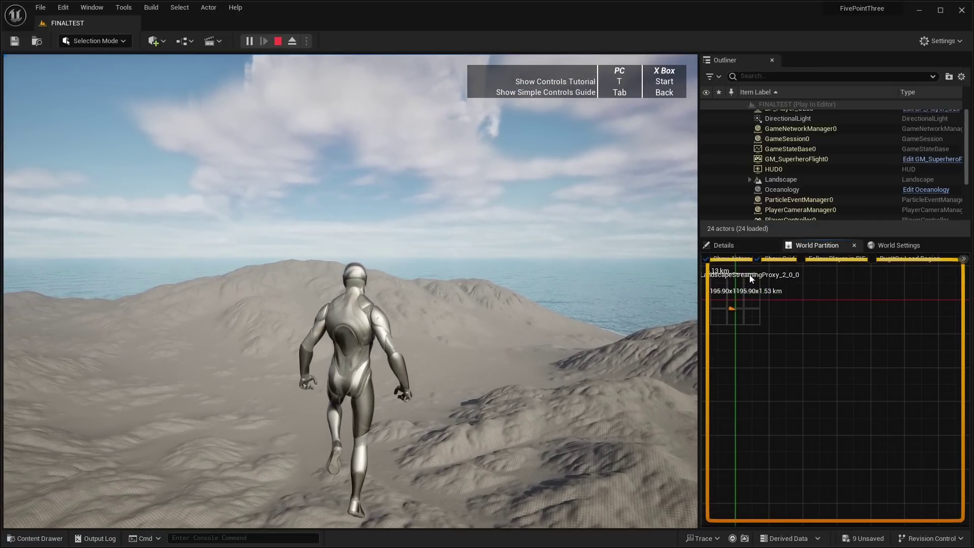
{"action": "scroll", "coordinate": [712, 275], "scroll_direction": "up", "scroll_amount": 3}
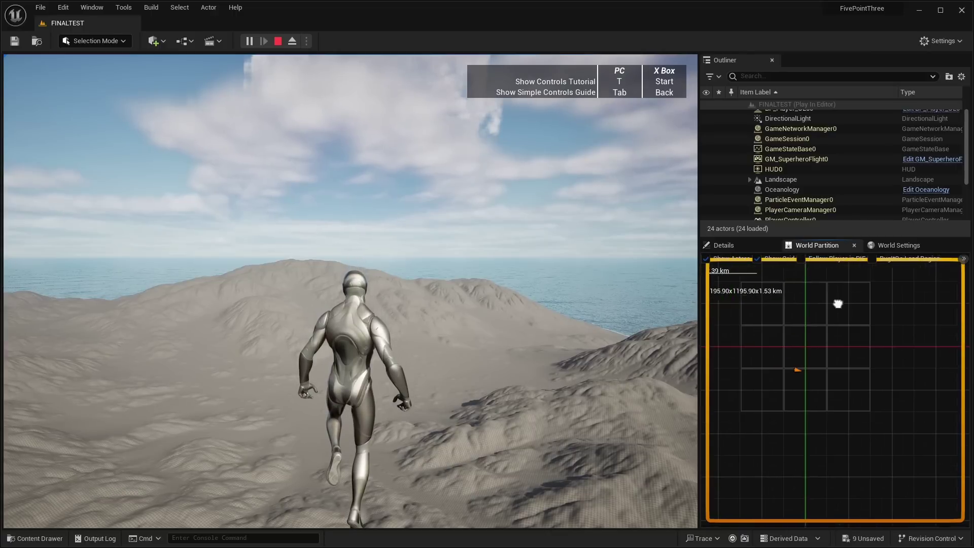
{"action": "left_click", "coordinate": [529, 266]}
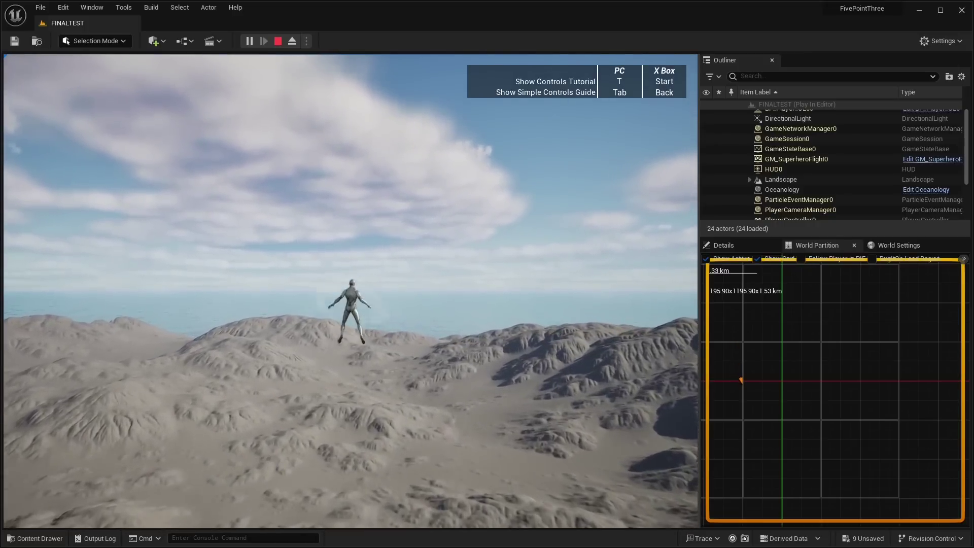
{"action": "key", "text": "Escape"}
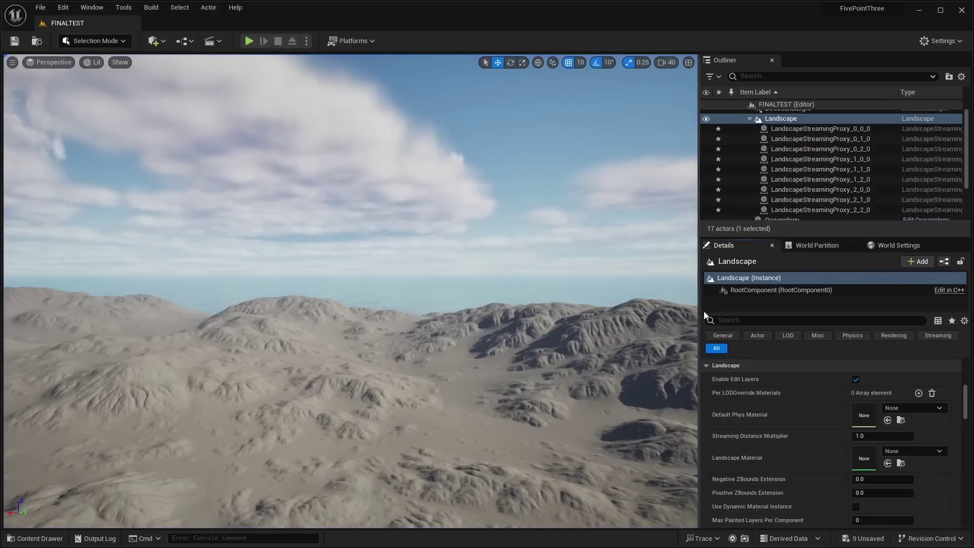
Step: Enable Preview Grids in the World Settings and inspect the MainGrid's cells on the island landscape
{"action": "scroll", "coordinate": [813, 371], "scroll_direction": "down", "scroll_amount": 1}
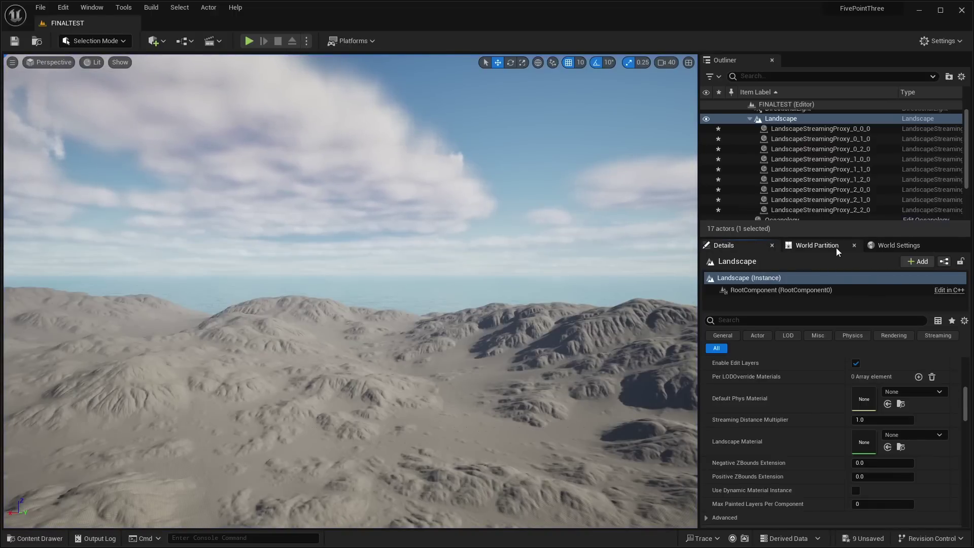
{"action": "left_click", "coordinate": [836, 247]}
{"action": "left_click", "coordinate": [874, 248]}
{"action": "scroll", "coordinate": [819, 339], "scroll_direction": "down", "scroll_amount": 3}
{"action": "scroll", "coordinate": [819, 339], "scroll_direction": "up", "scroll_amount": 2}
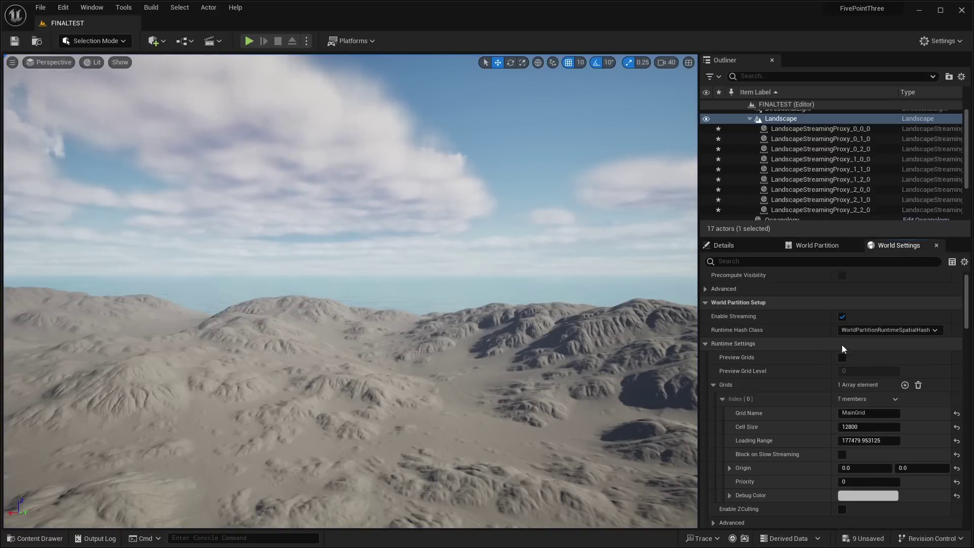
{"action": "left_click", "coordinate": [842, 357]}
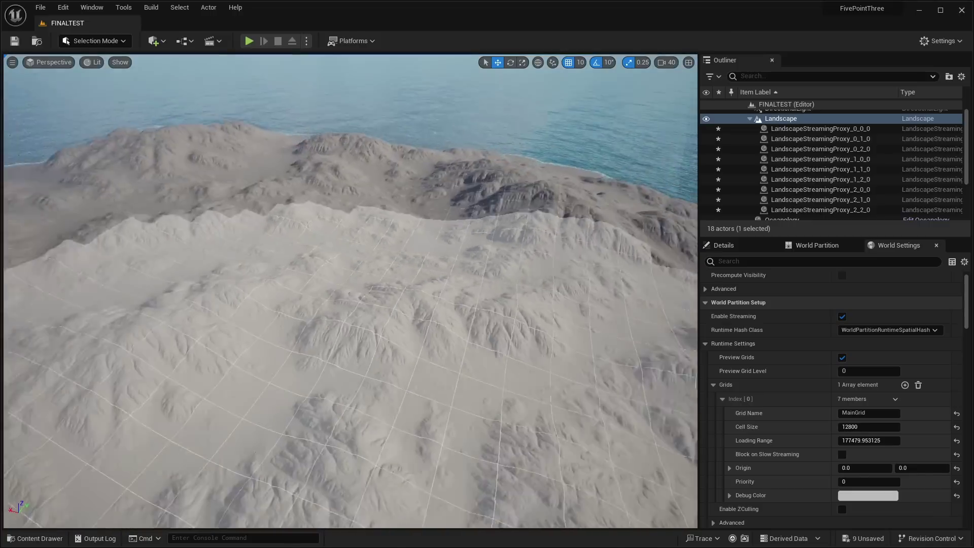
{"action": "right_click_drag", "start_coordinate": [349, 291], "coordinate": [290, 238]}
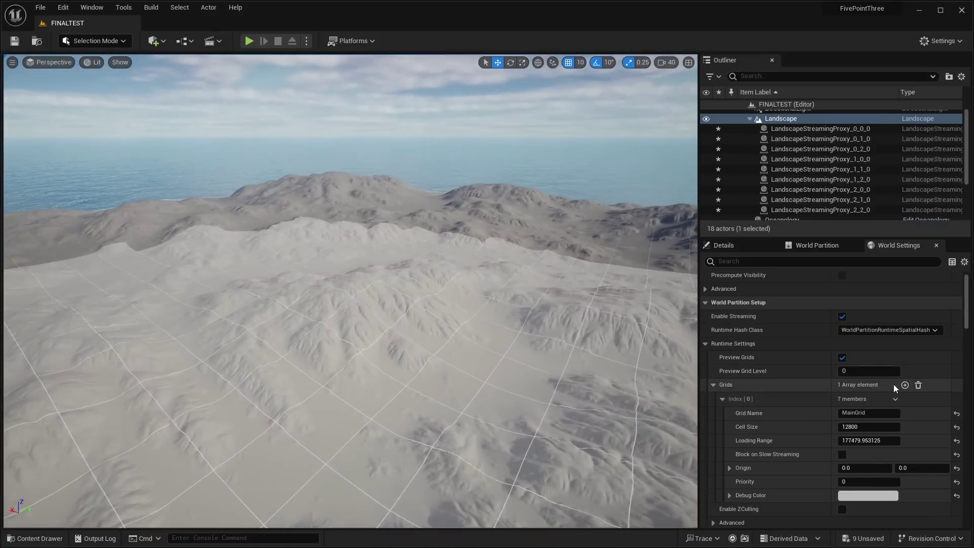
Step: Try a MainGrid loading range of 365724.75 and view the grid's coverage of the island
{"action": "scroll", "coordinate": [858, 409], "scroll_direction": "down", "scroll_amount": 1}
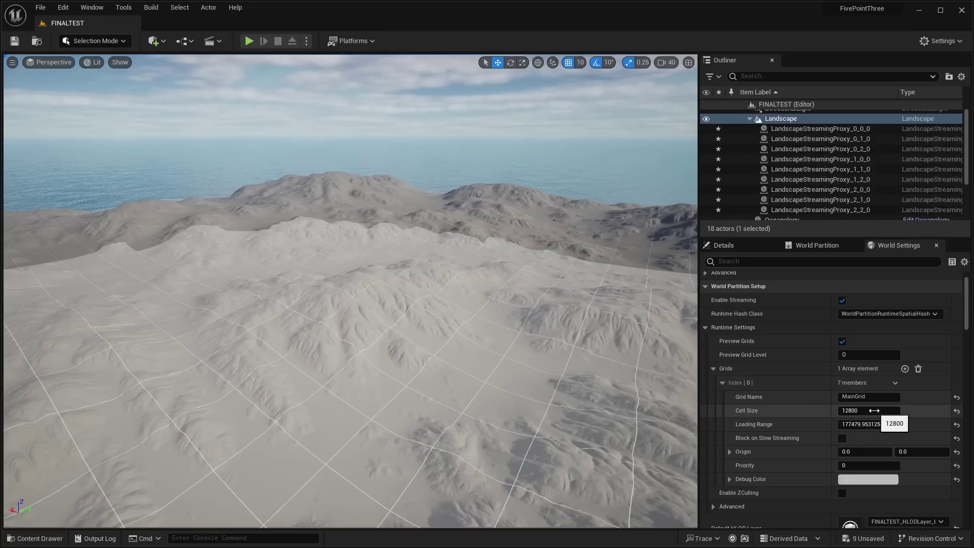
{"action": "left_click_drag", "start_coordinate": [870, 424], "coordinate": [936, 423]}
{"action": "right_click_drag", "start_coordinate": [350, 291], "coordinate": [297, 235]}
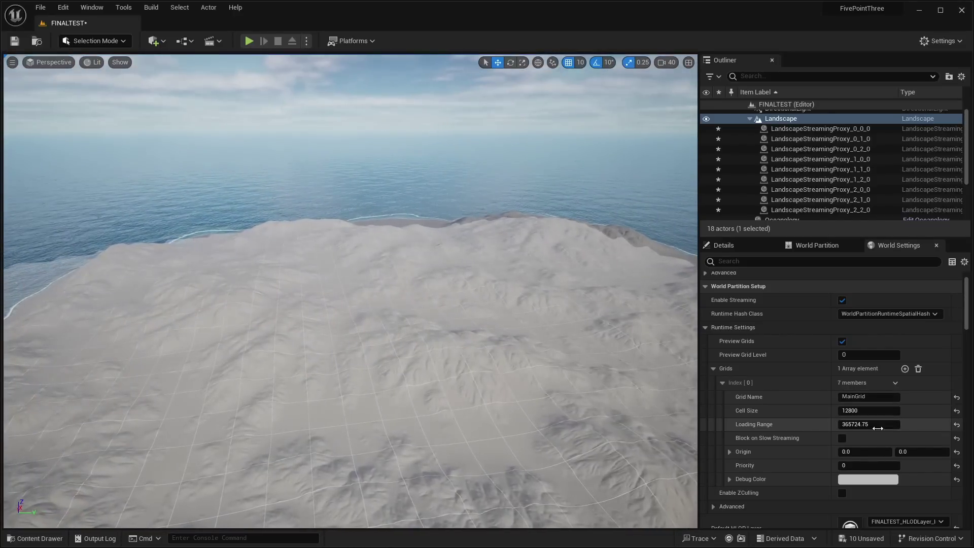
Step: Set the MainGrid's loading range to 111107.078125 and view the grid's edge on the landscape
{"action": "mouse_move", "coordinate": [883, 424]}
{"action": "left_mouse_down"}
{"action": "mouse_move", "coordinate": [862, 424]}
{"action": "mouse_move", "coordinate": [875, 424]}
{"action": "left_mouse_up"}
{"action": "right_click_drag", "start_coordinate": [607, 344], "coordinate": [549, 304]}
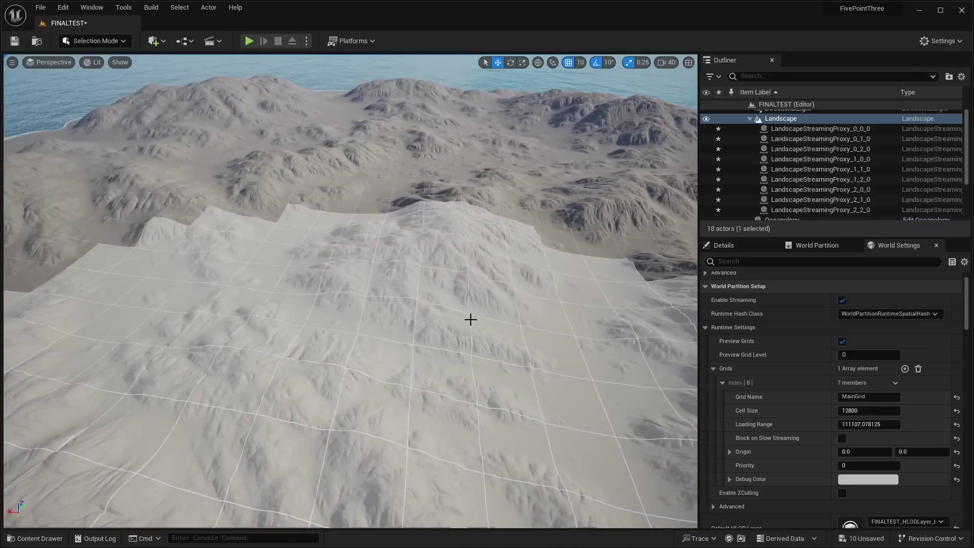